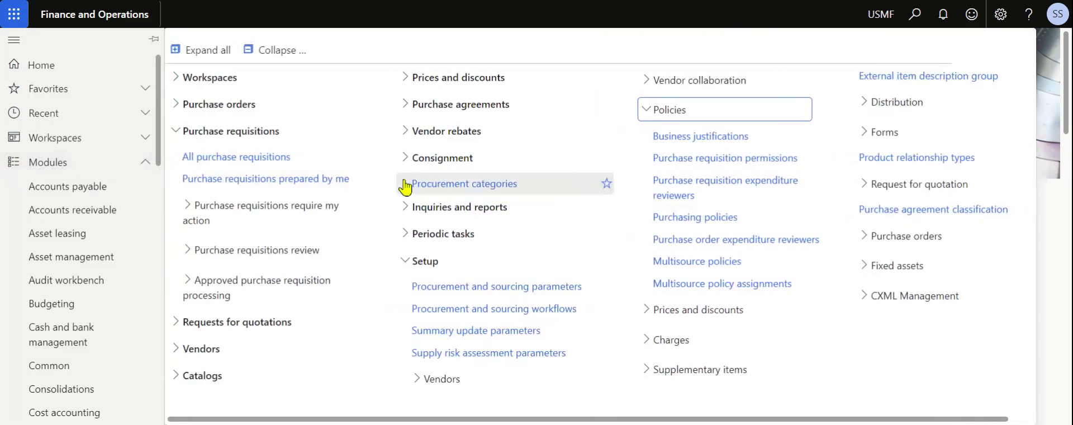
Navigate to Procurement and sourcing > Setup > Policies > Purchasing policies.
{"action": "left_click", "coordinate": [276, 51]}
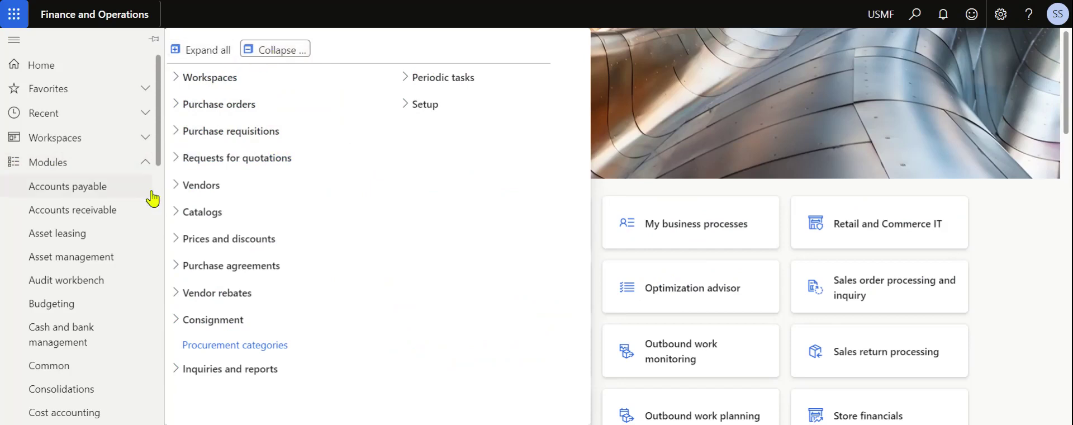
{"action": "scroll", "coordinate": [109, 224], "scroll_direction": "down", "scroll_amount": 10}
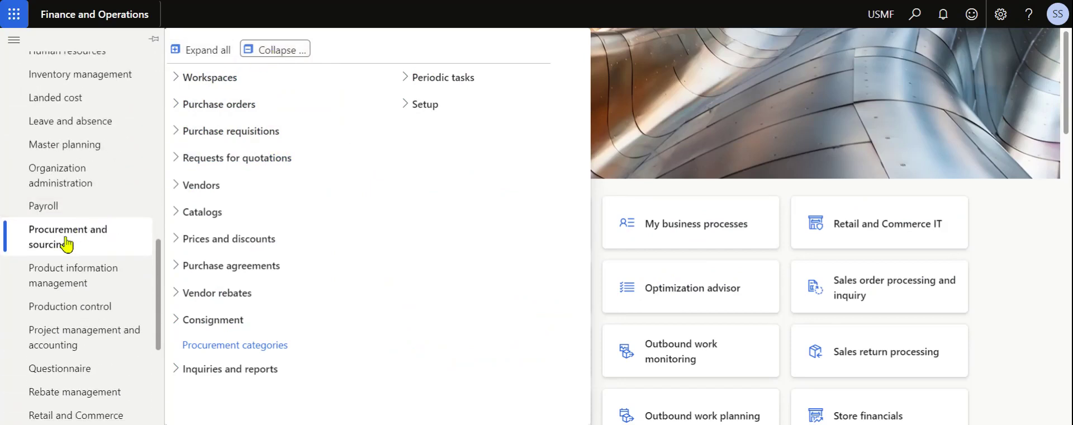
{"action": "left_click", "coordinate": [427, 108]}
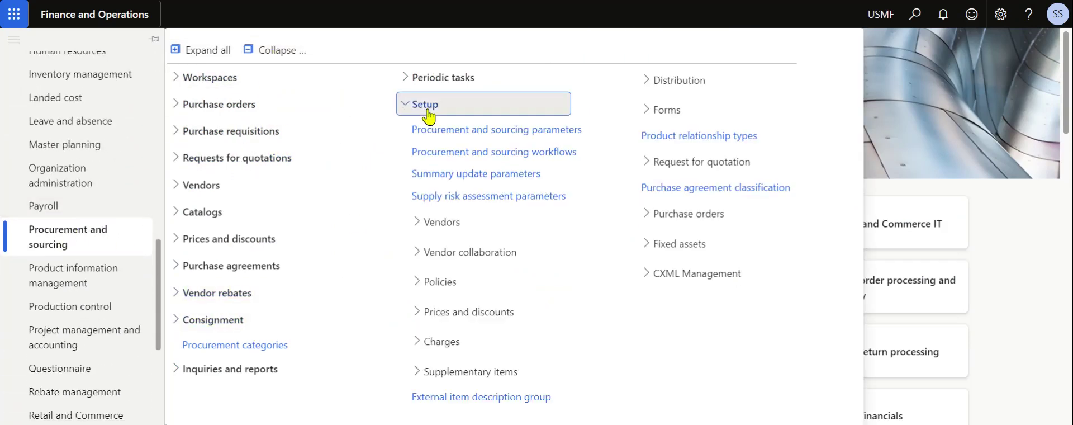
{"action": "left_click", "coordinate": [485, 286]}
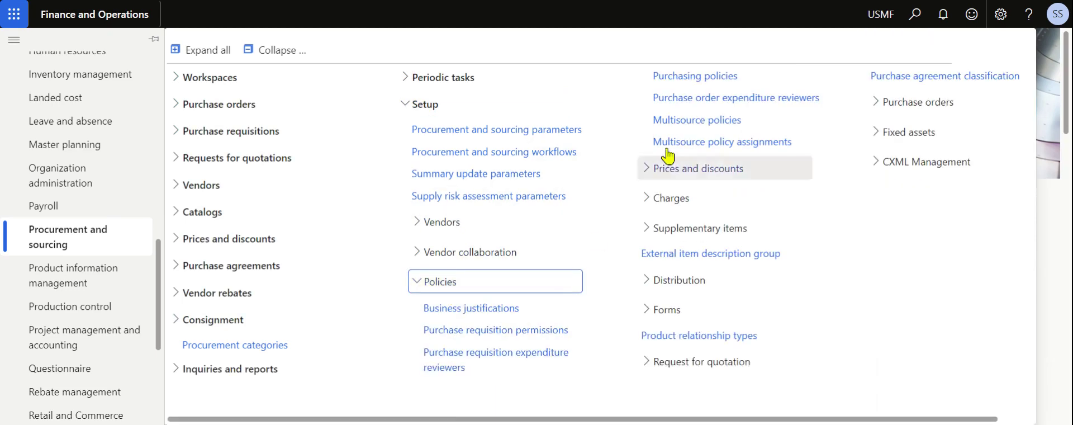
{"action": "left_click", "coordinate": [685, 77]}
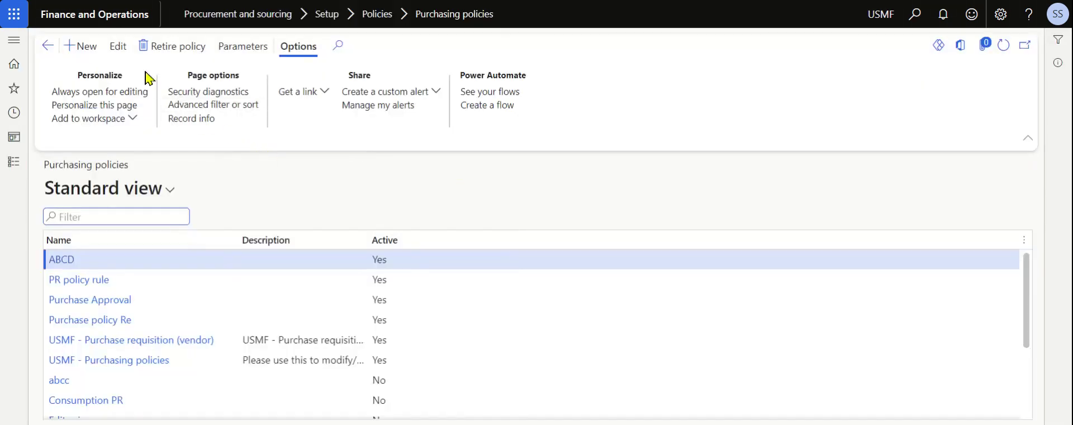
Create a new purchasing policy named 'Purchase requisition - 001', copying the name as its description.
{"action": "left_click", "coordinate": [90, 48]}
{"action": "left_click", "coordinate": [154, 264]}
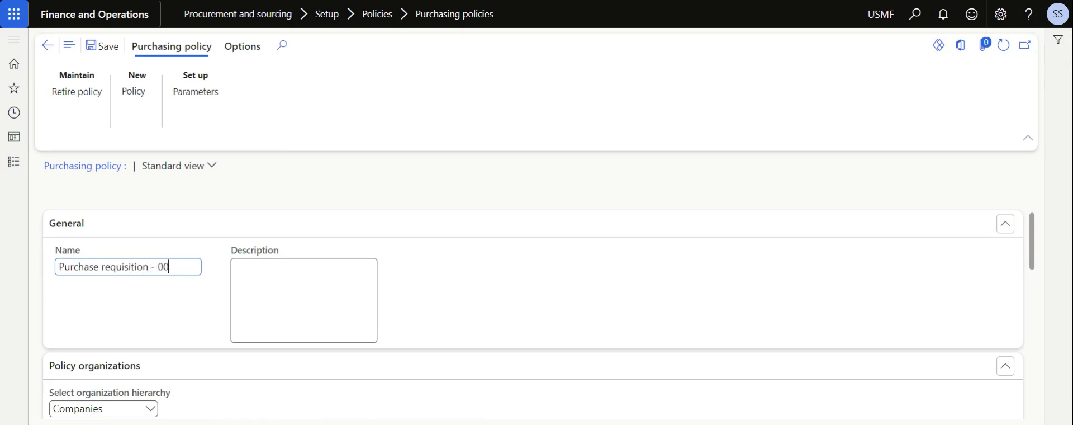
{"action": "left_click", "coordinate": [236, 271]}
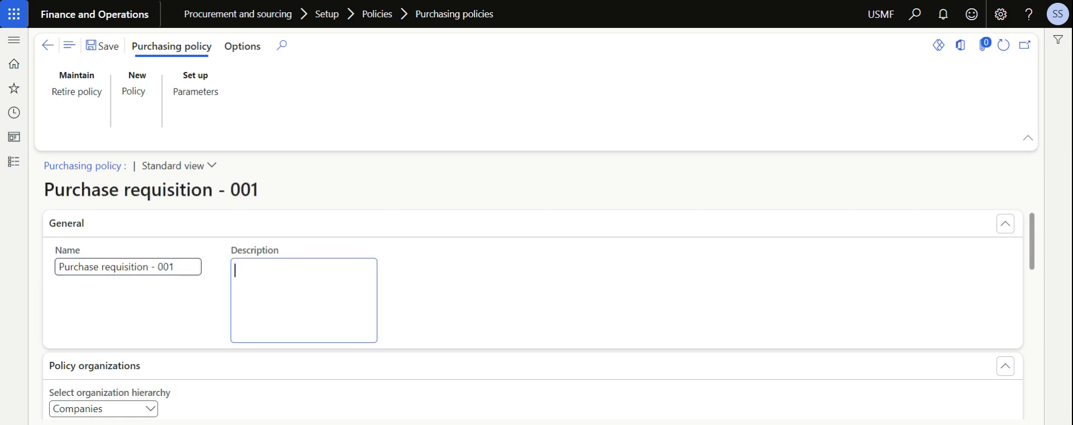
{"action": "left_click_drag", "start_coordinate": [177, 266], "coordinate": [57, 271]}
{"action": "key", "text": "ctrl+c"}
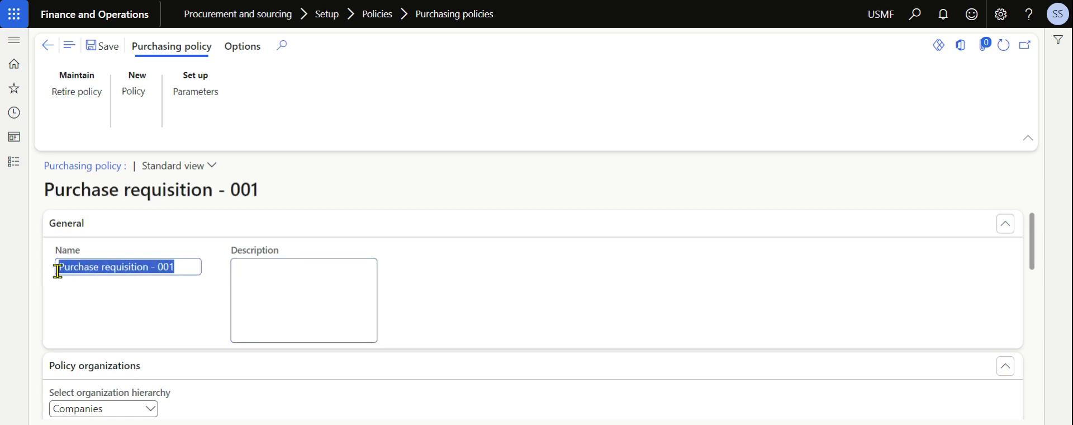
{"action": "left_click", "coordinate": [253, 279]}
{"action": "key", "text": "ctrl+v"}
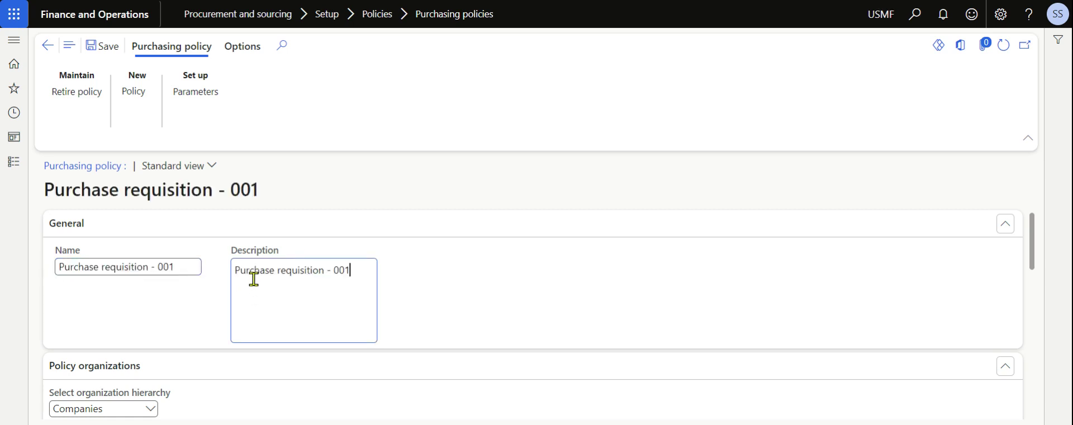
{"action": "scroll", "coordinate": [207, 312], "scroll_direction": "down", "scroll_amount": 3}
Add Contoso Entertainment System USA to the policy's selected organizations.
{"action": "scroll", "coordinate": [208, 311], "scroll_direction": "down", "scroll_amount": 1}
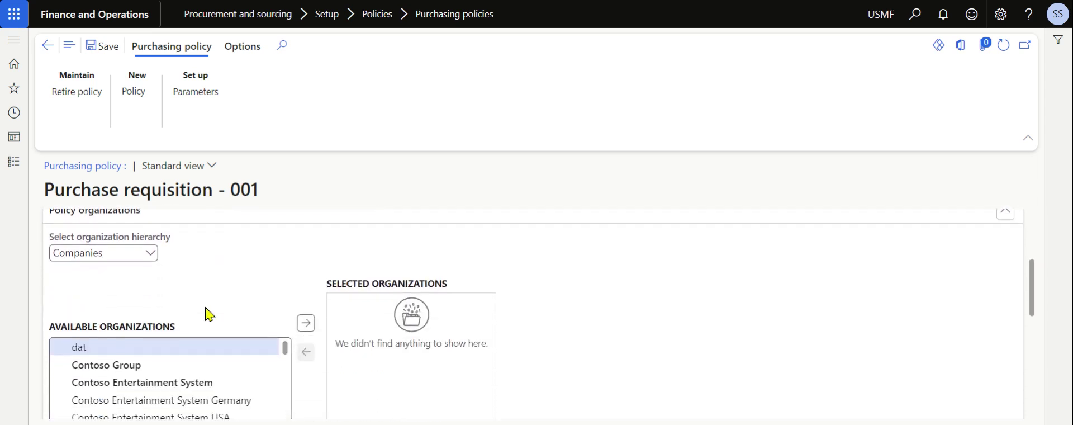
{"action": "scroll", "coordinate": [259, 297], "scroll_direction": "down", "scroll_amount": 2}
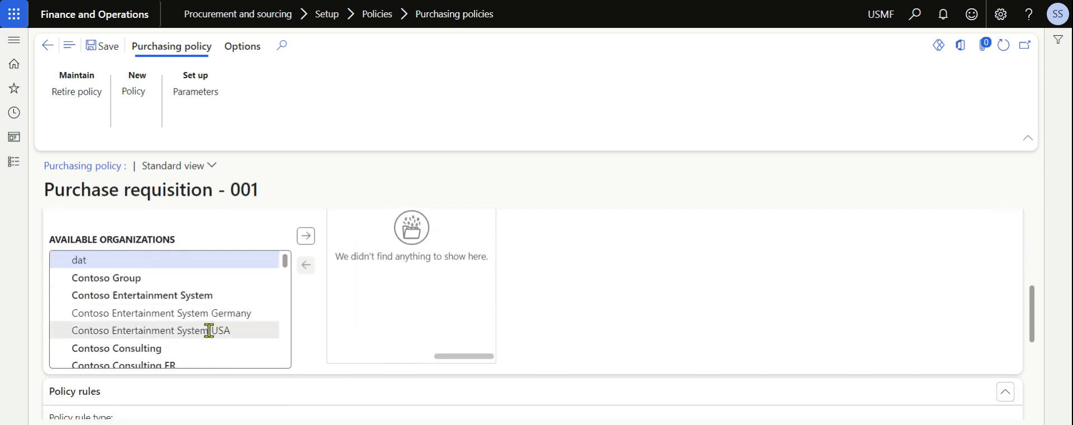
{"action": "left_click", "coordinate": [261, 334]}
{"action": "left_click", "coordinate": [306, 236]}
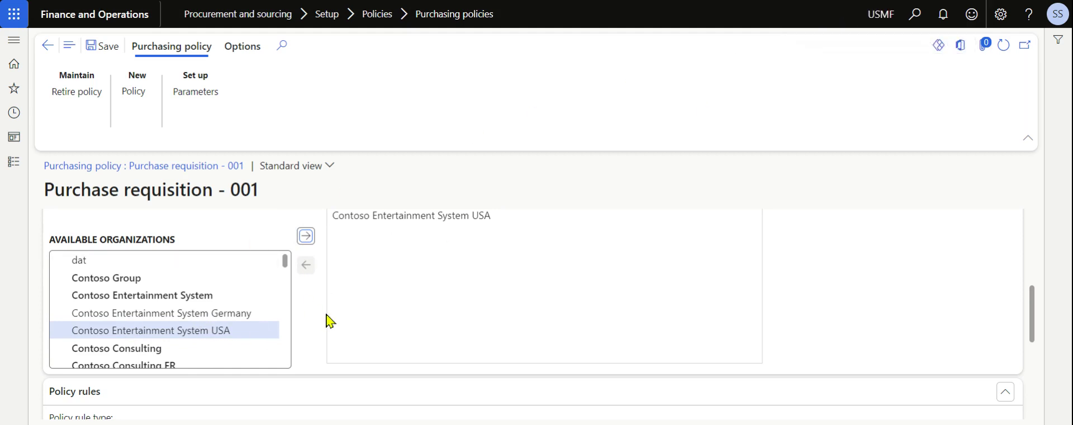
Choose Category policy rule as the policy rule type.
{"action": "scroll", "coordinate": [327, 319], "scroll_direction": "up", "scroll_amount": 2}
{"action": "scroll", "coordinate": [328, 319], "scroll_direction": "down", "scroll_amount": 4}
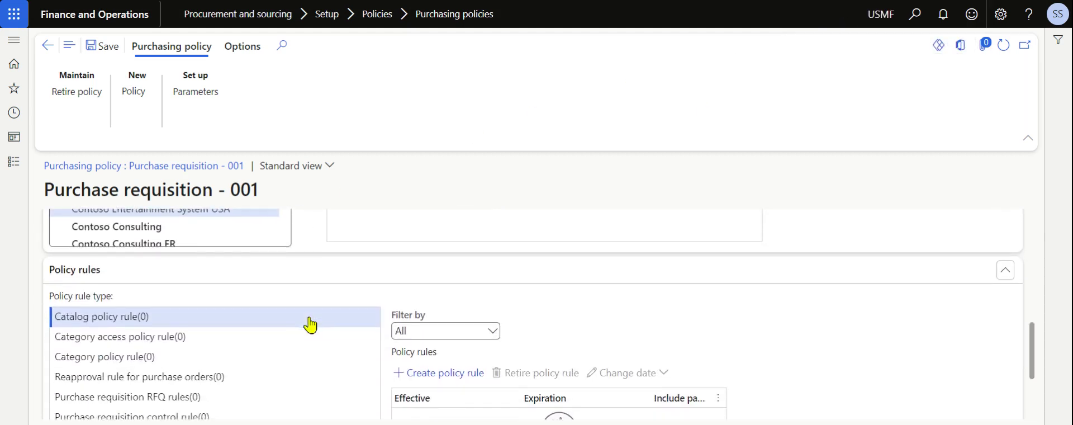
{"action": "scroll", "coordinate": [310, 324], "scroll_direction": "down", "scroll_amount": 1}
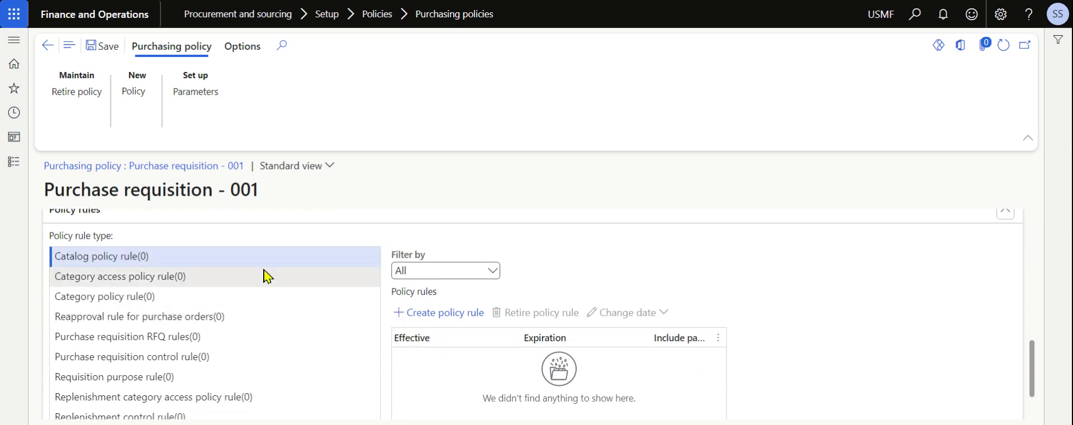
{"action": "scroll", "coordinate": [223, 294], "scroll_direction": "up", "scroll_amount": 1}
{"action": "scroll", "coordinate": [266, 317], "scroll_direction": "up", "scroll_amount": 1}
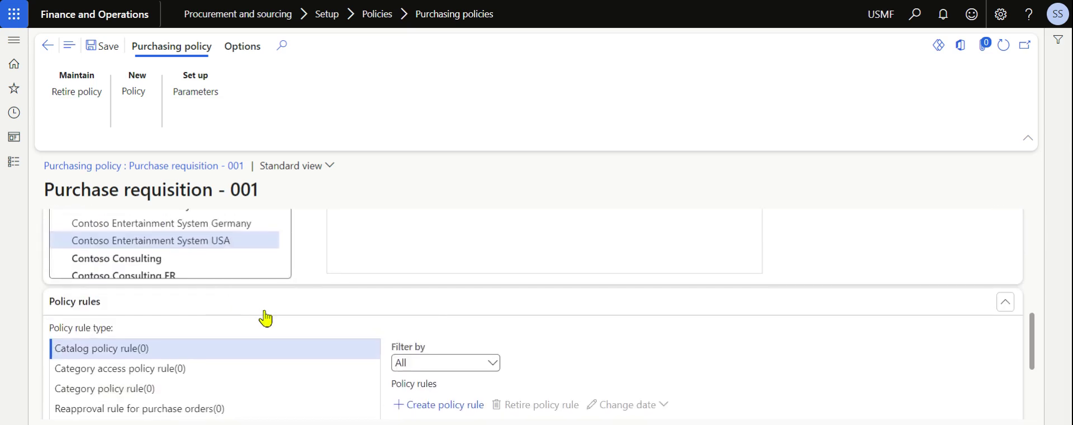
{"action": "scroll", "coordinate": [268, 319], "scroll_direction": "down", "scroll_amount": 2}
{"action": "left_click", "coordinate": [127, 296]}
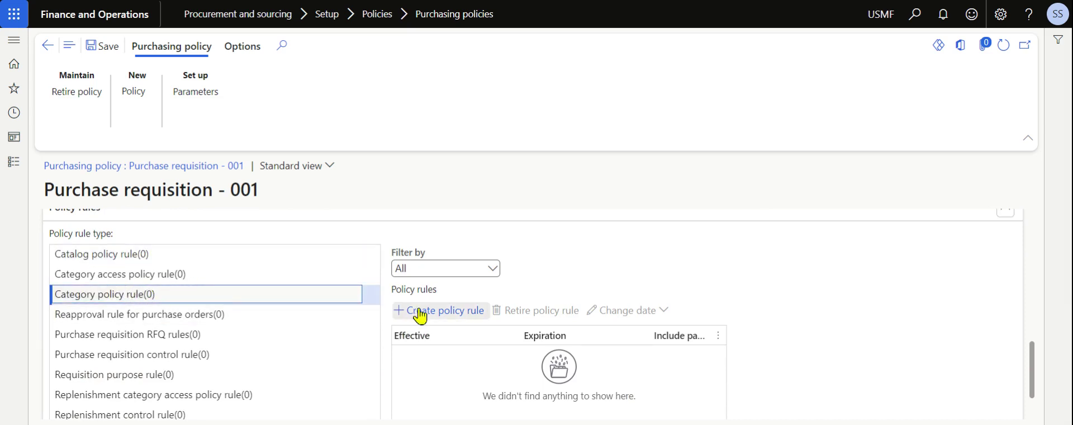
Create a category policy rule with a Brake Disc row from the Braking System categories.
{"action": "left_click", "coordinate": [439, 318]}
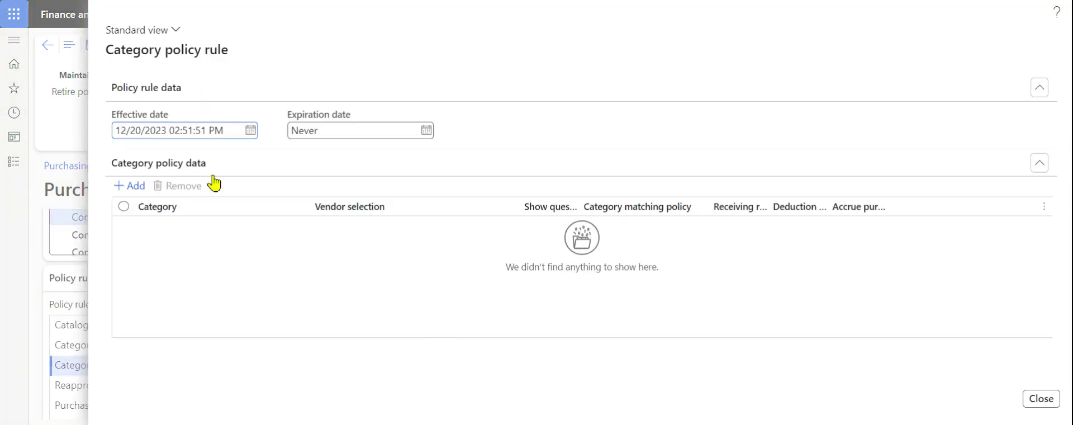
{"action": "left_click", "coordinate": [132, 187]}
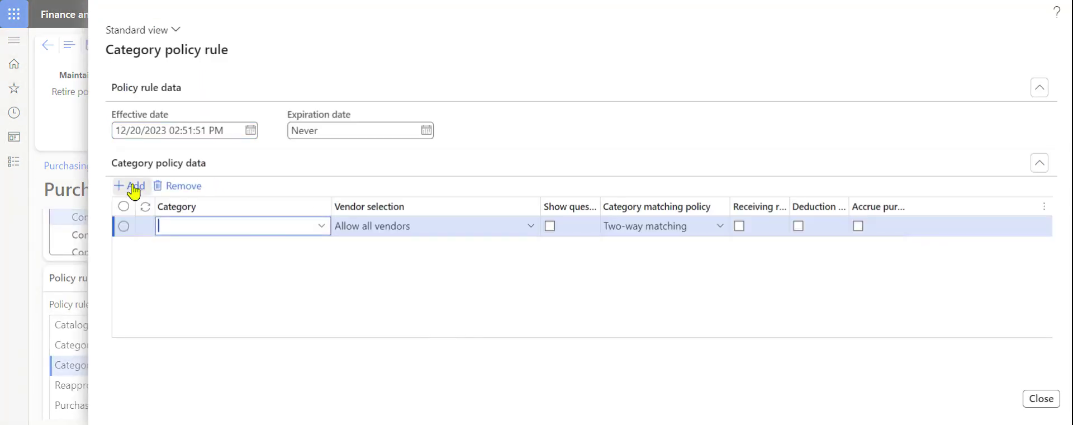
{"action": "left_click", "coordinate": [320, 226]}
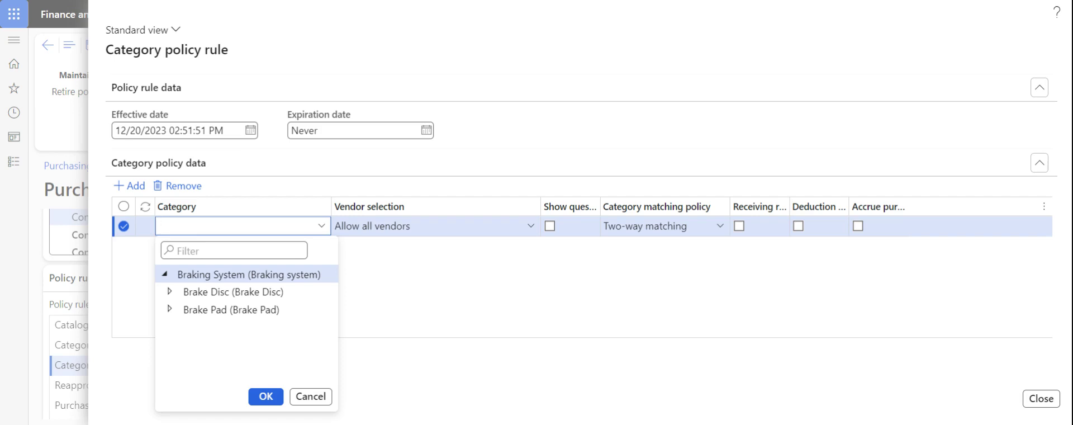
{"action": "left_click", "coordinate": [225, 293]}
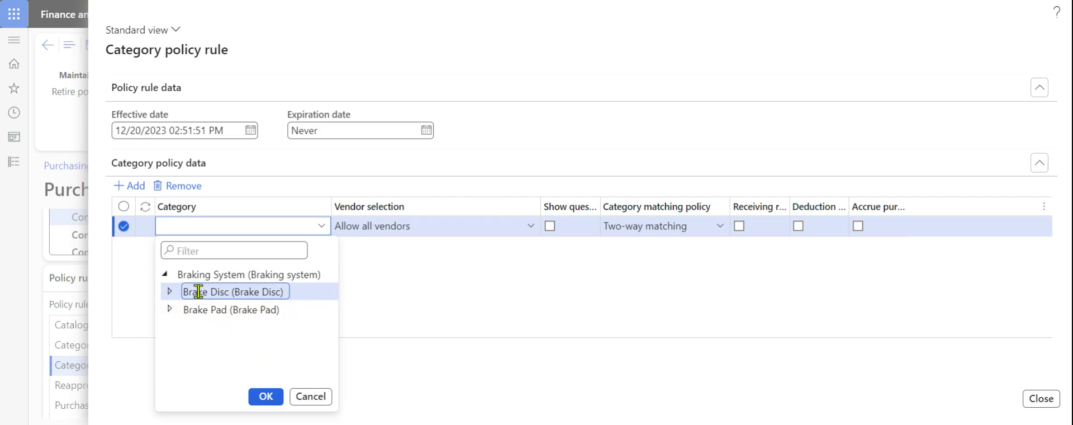
{"action": "left_click", "coordinate": [263, 395]}
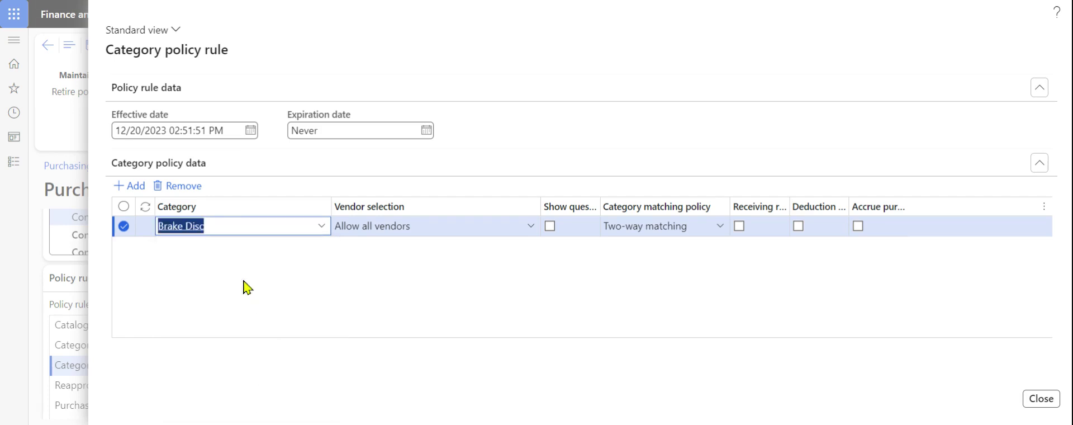
Review the Brake Disc vendor selection options, keeping Allow all vendors.
{"action": "left_click", "coordinate": [530, 229]}
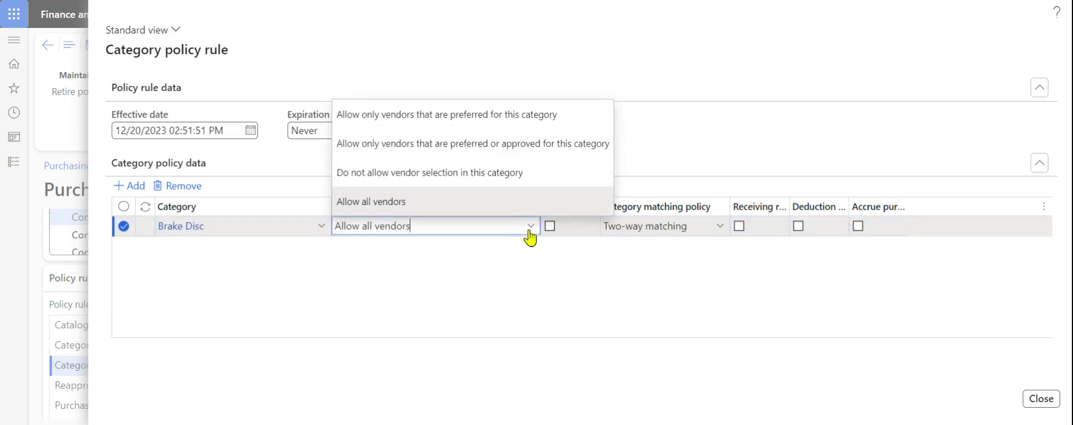
{"action": "left_click", "coordinate": [409, 274]}
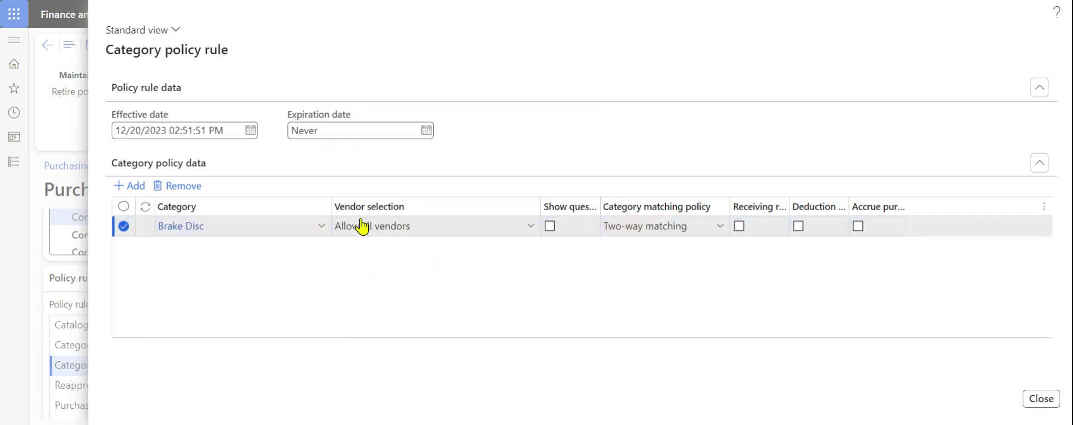
{"action": "left_click", "coordinate": [526, 230]}
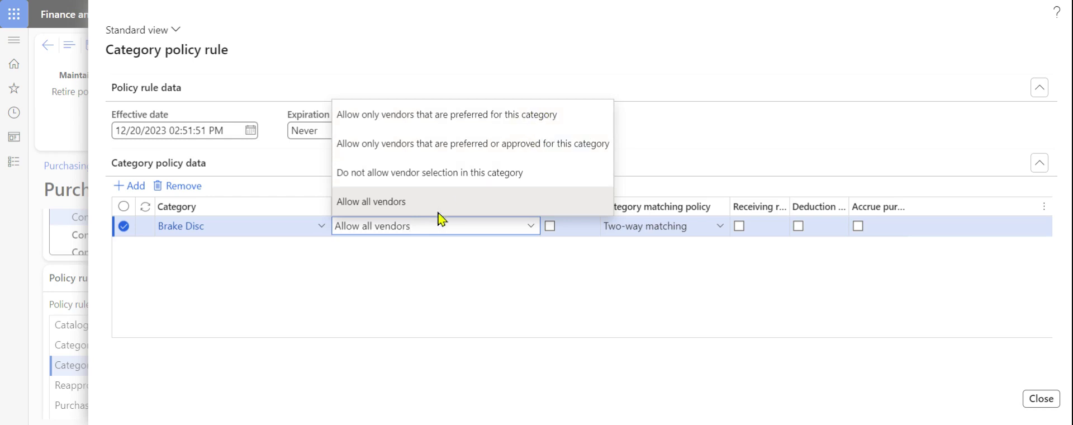
{"action": "left_click", "coordinate": [394, 250]}
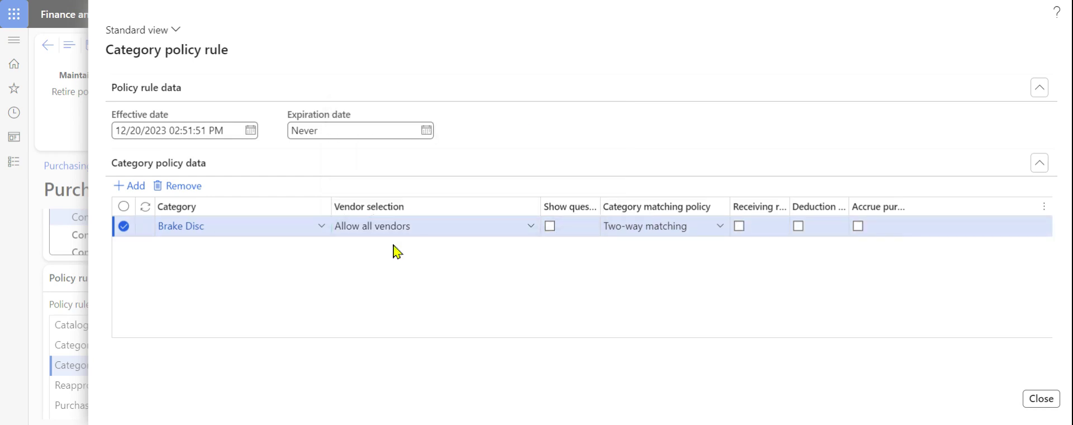
{"action": "left_click", "coordinate": [529, 228]}
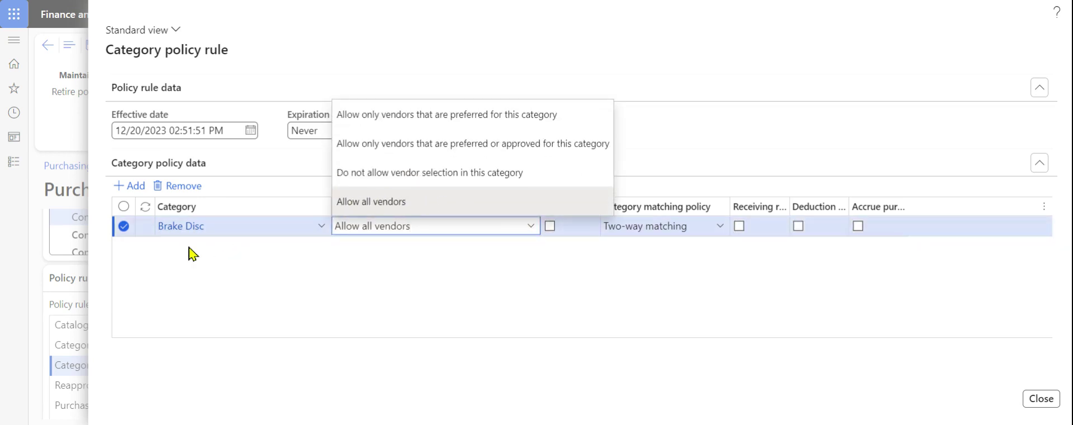
{"action": "left_click", "coordinate": [674, 284]}
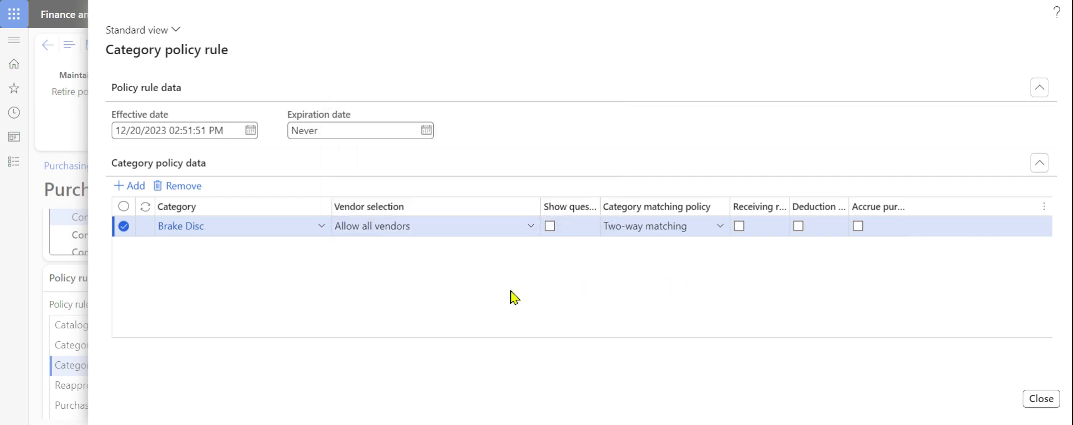
Close the rule, accepting the current date and time as its start.
{"action": "left_click", "coordinate": [1041, 398]}
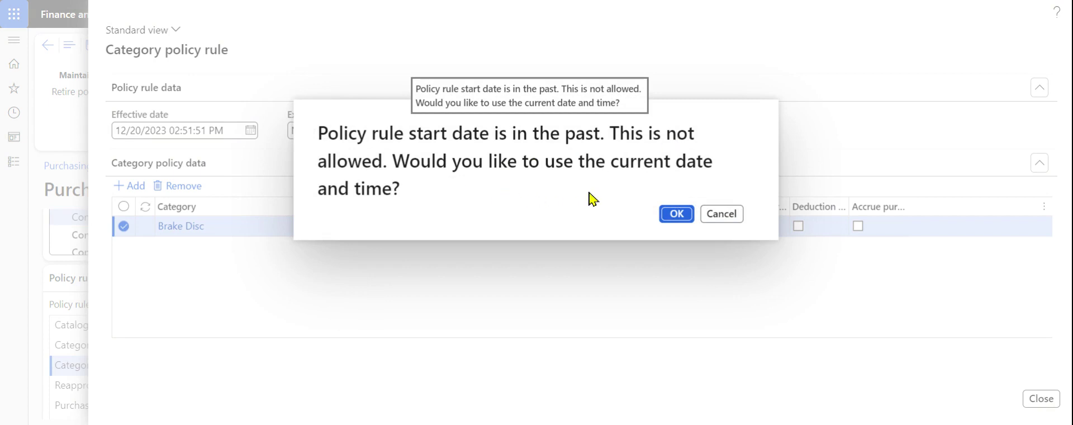
{"action": "left_click", "coordinate": [670, 218]}
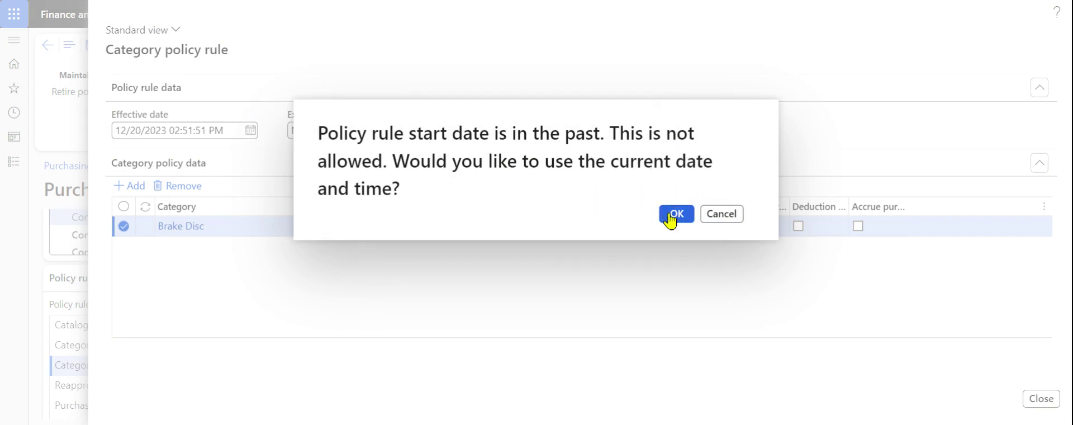
{"action": "scroll", "coordinate": [330, 280], "scroll_direction": "down", "scroll_amount": 5}
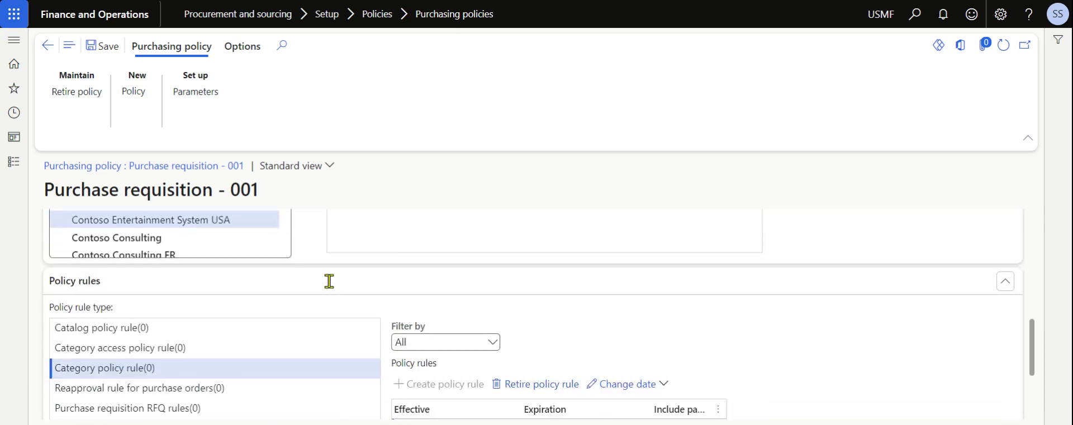
Select the 12/20/2023 Brake Disc rule, save the policy, and return to Procurement and sourcing.
{"action": "left_click", "coordinate": [465, 352]}
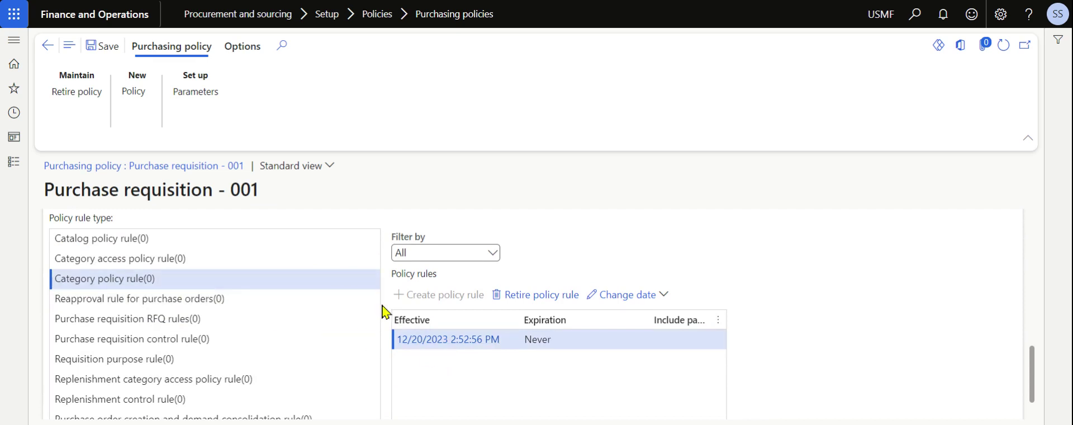
{"action": "left_click", "coordinate": [109, 48]}
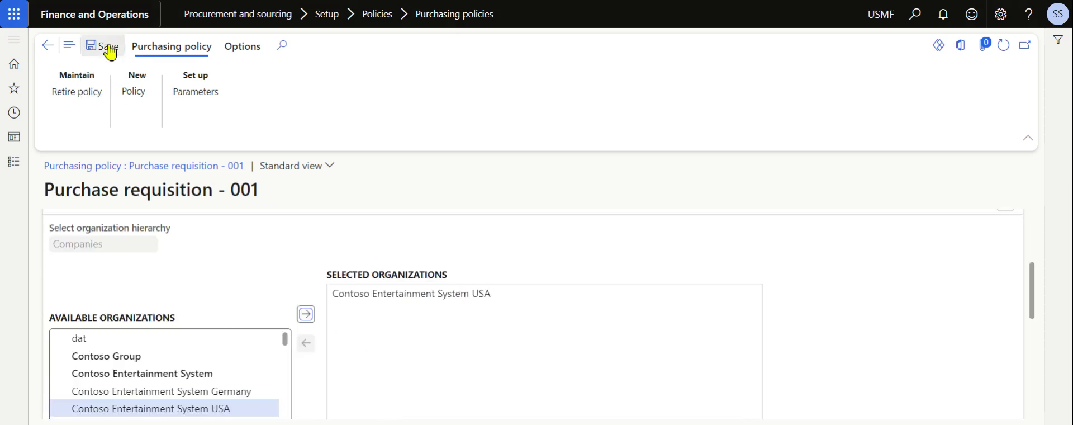
{"action": "left_click", "coordinate": [16, 163]}
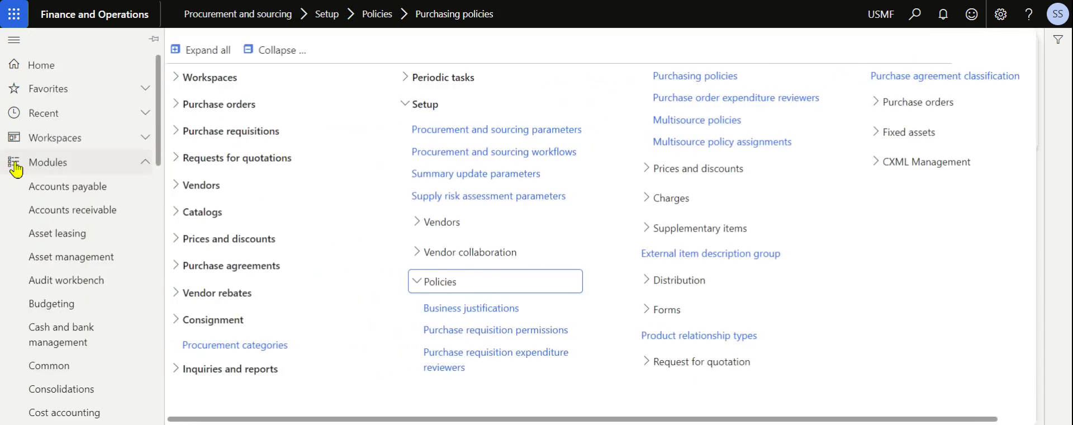
From All purchase requisitions, create draft requisition 000985 named PR-00001.
{"action": "left_click", "coordinate": [214, 134]}
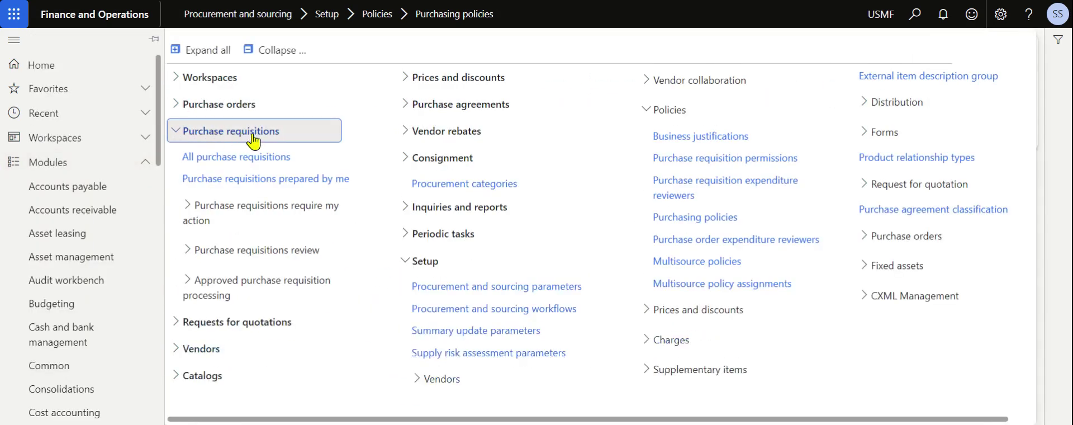
{"action": "left_click", "coordinate": [216, 159]}
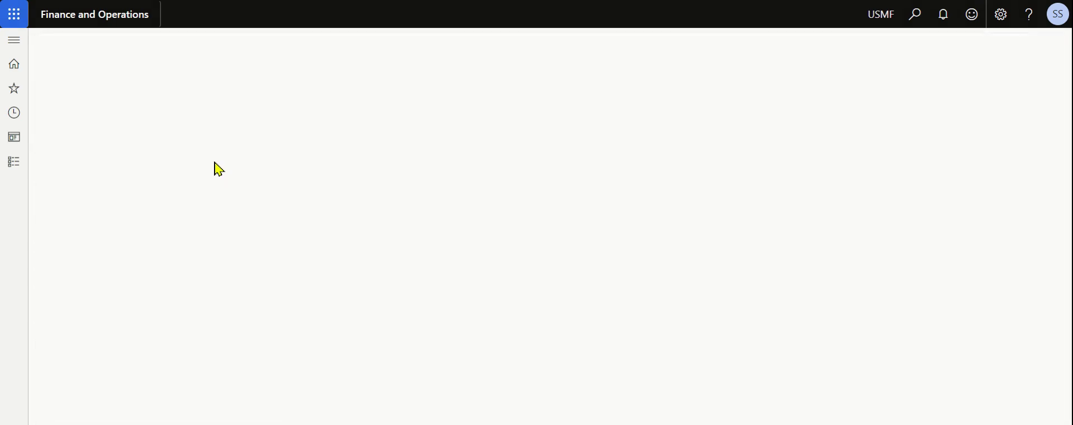
{"action": "left_click", "coordinate": [86, 51]}
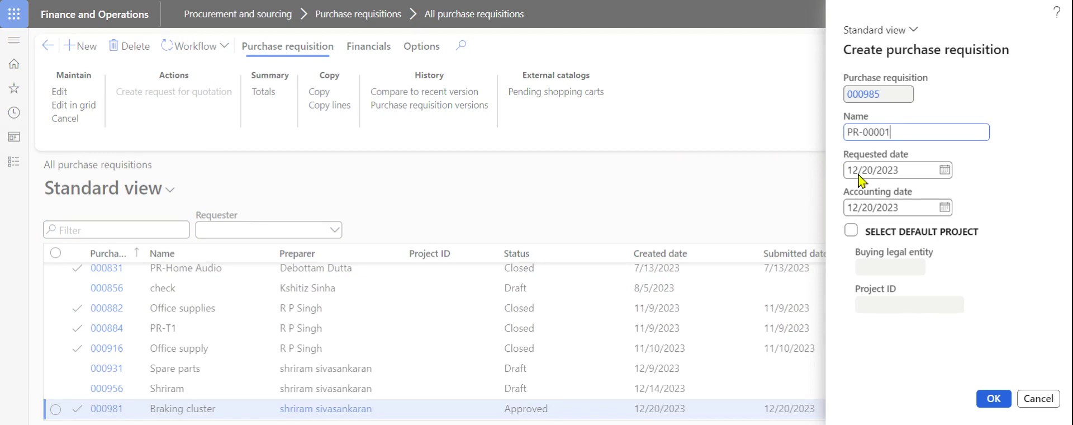
{"action": "left_click", "coordinate": [988, 398]}
Add a requisition line with procurement category Brake Disc.
{"action": "scroll", "coordinate": [216, 254], "scroll_direction": "down", "scroll_amount": 5}
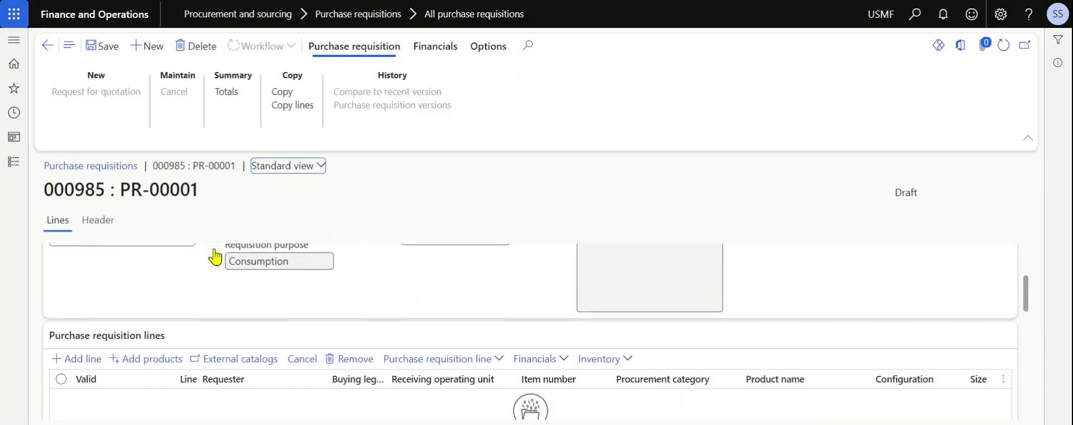
{"action": "left_click", "coordinate": [81, 260]}
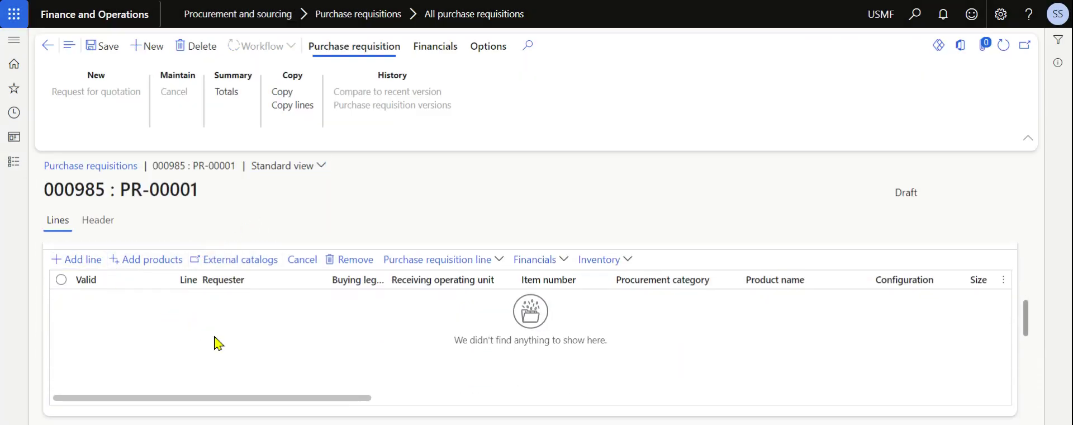
{"action": "scroll", "coordinate": [376, 335], "scroll_direction": "right", "scroll_amount": 5}
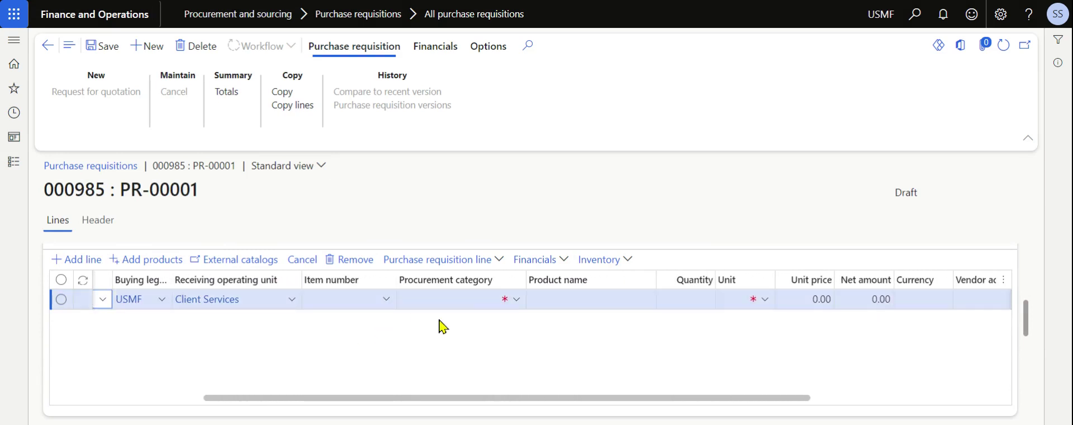
{"action": "left_click", "coordinate": [516, 302]}
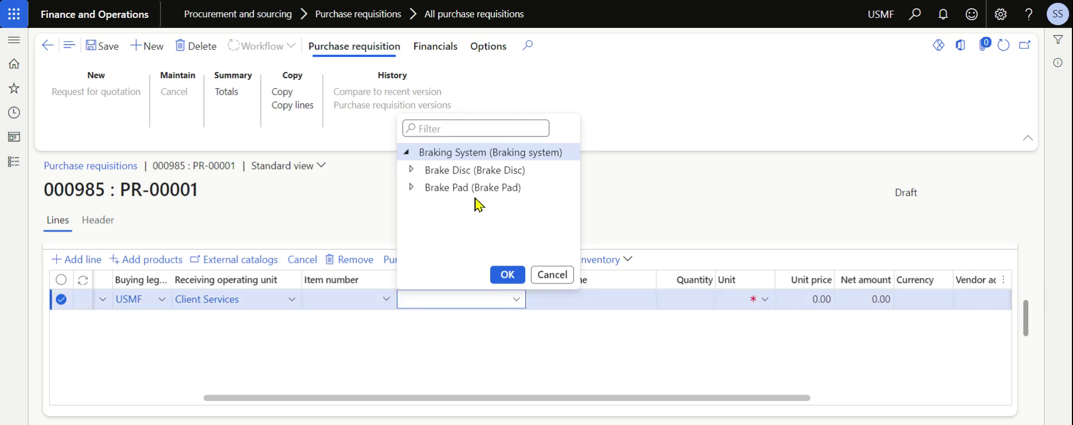
{"action": "left_click", "coordinate": [462, 171]}
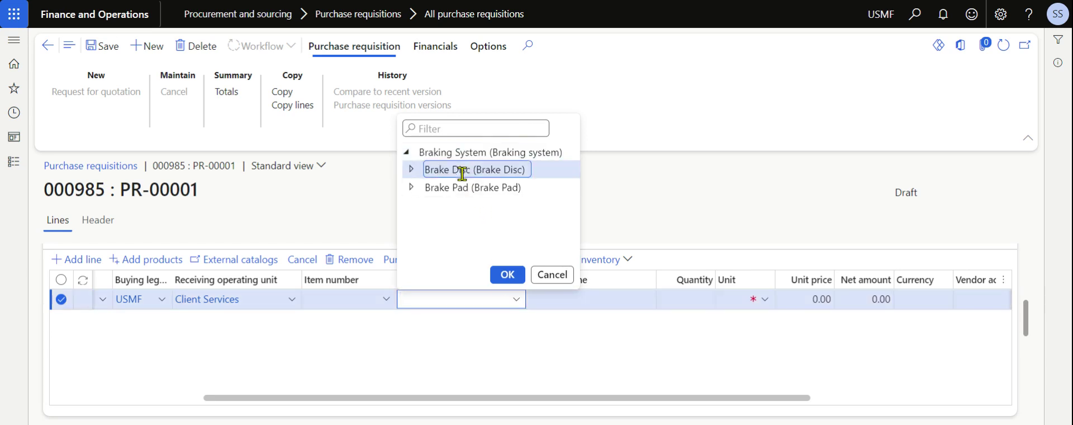
{"action": "left_click", "coordinate": [508, 275]}
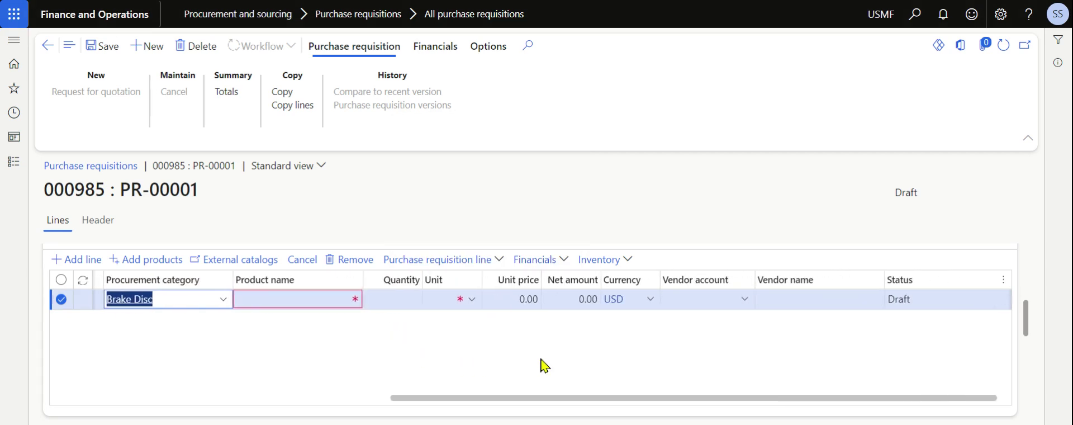
Check the line's vendor lookup (SL VENDOR, Vendor BCI, Vendor A), then remove the test line.
{"action": "left_click", "coordinate": [743, 304]}
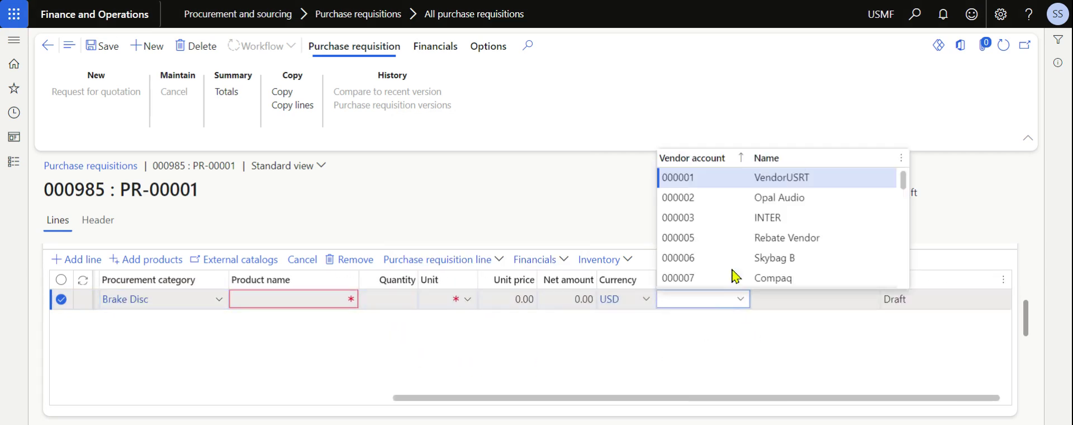
{"action": "scroll", "coordinate": [699, 242], "scroll_direction": "down", "scroll_amount": 5}
{"action": "scroll", "coordinate": [700, 243], "scroll_direction": "down", "scroll_amount": 15}
{"action": "scroll", "coordinate": [704, 224], "scroll_direction": "up", "scroll_amount": 20}
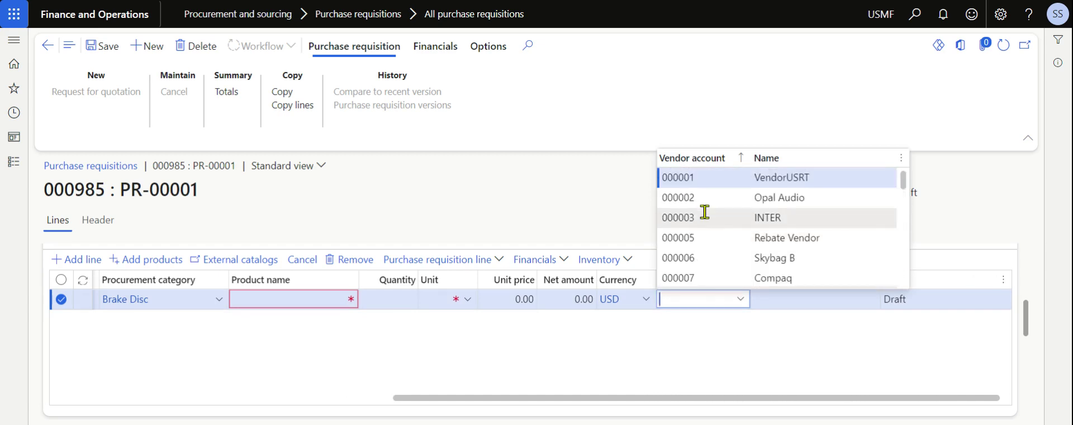
{"action": "scroll", "coordinate": [705, 223], "scroll_direction": "down", "scroll_amount": 20}
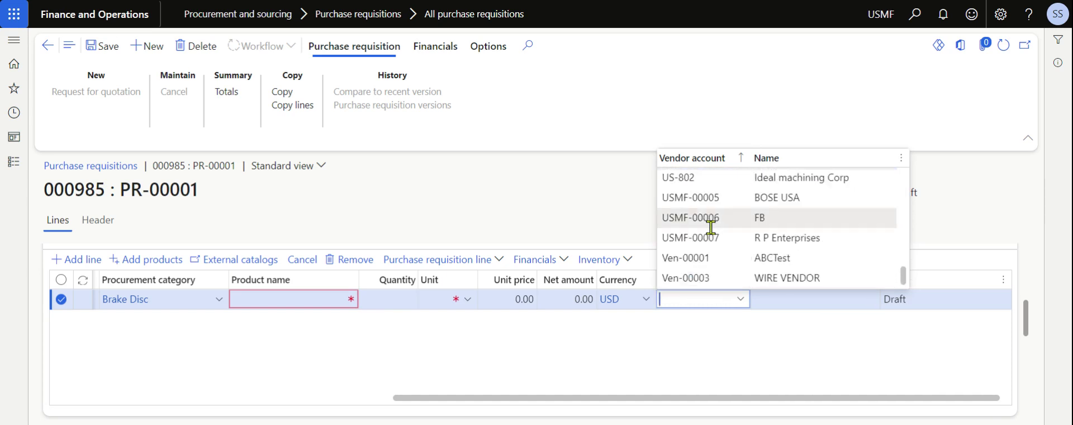
{"action": "left_click", "coordinate": [704, 358]}
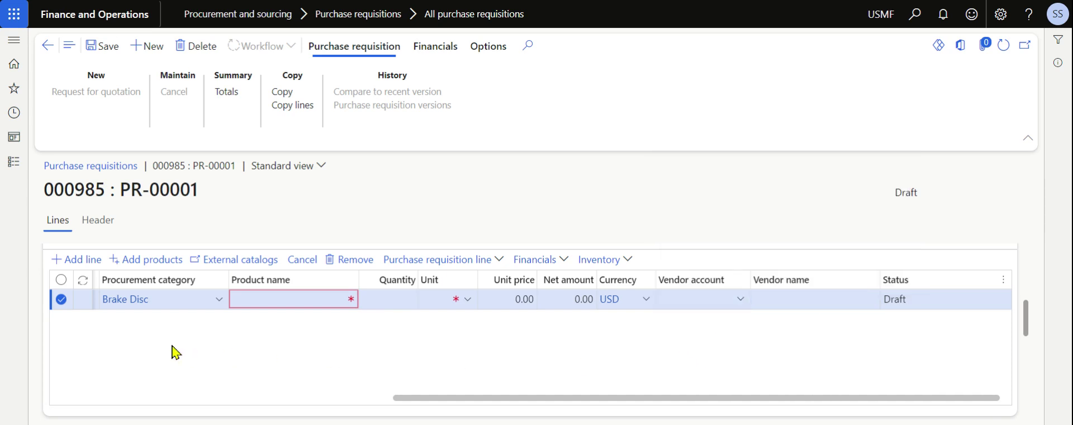
{"action": "left_click", "coordinate": [346, 263]}
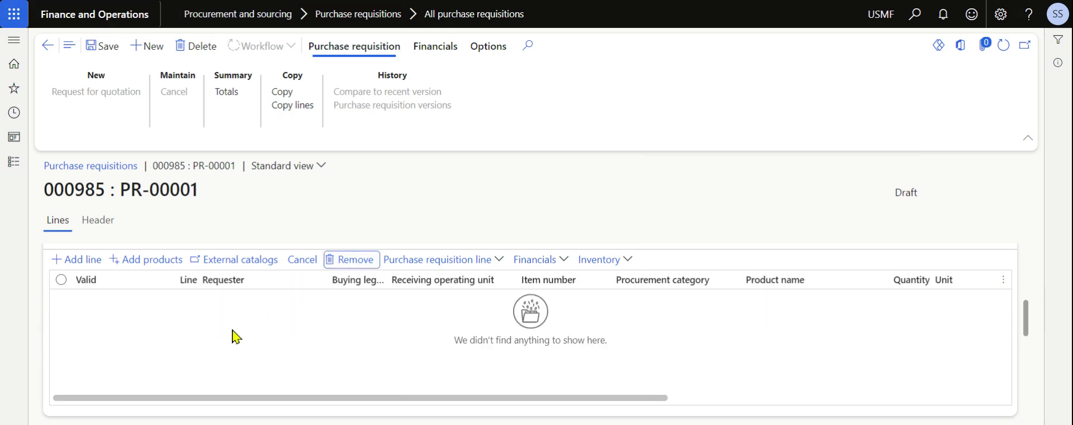
{"action": "left_click", "coordinate": [15, 165]}
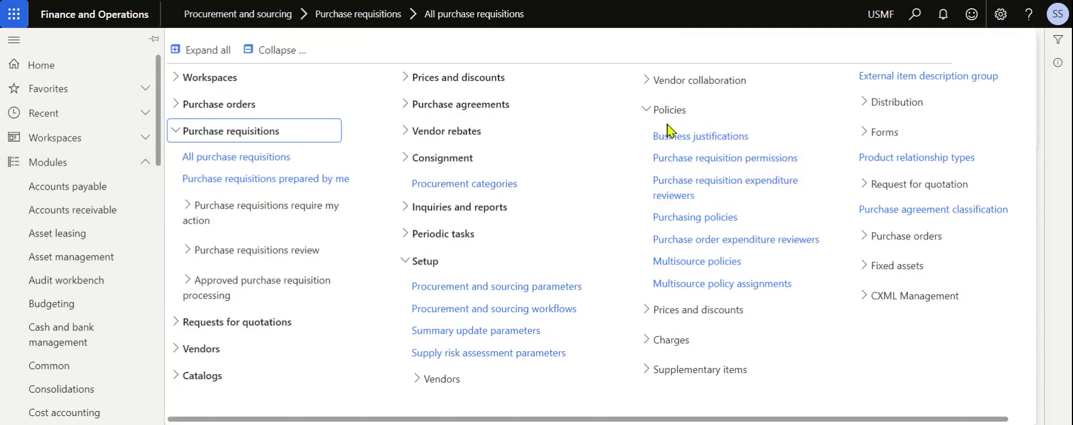
Open the Brake Disc category policy rule of Purchase requisition - 001.
{"action": "left_click", "coordinate": [683, 219]}
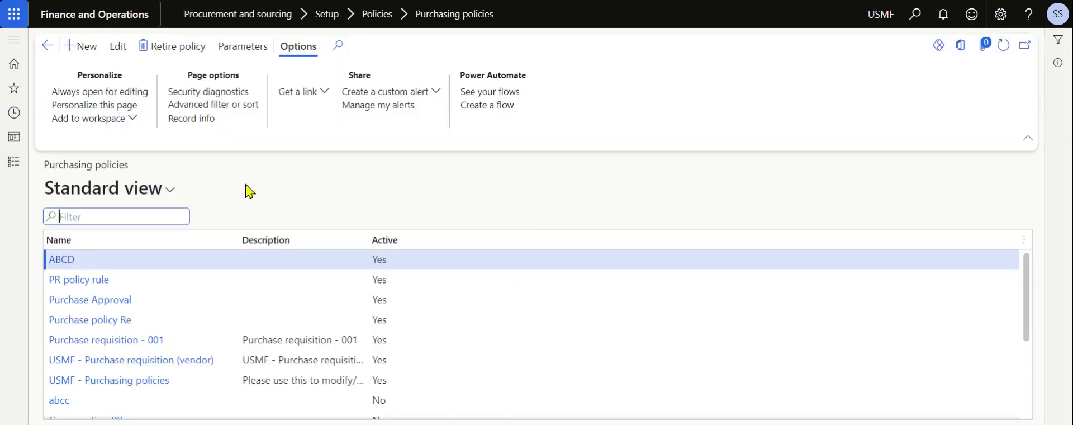
{"action": "left_click", "coordinate": [139, 348]}
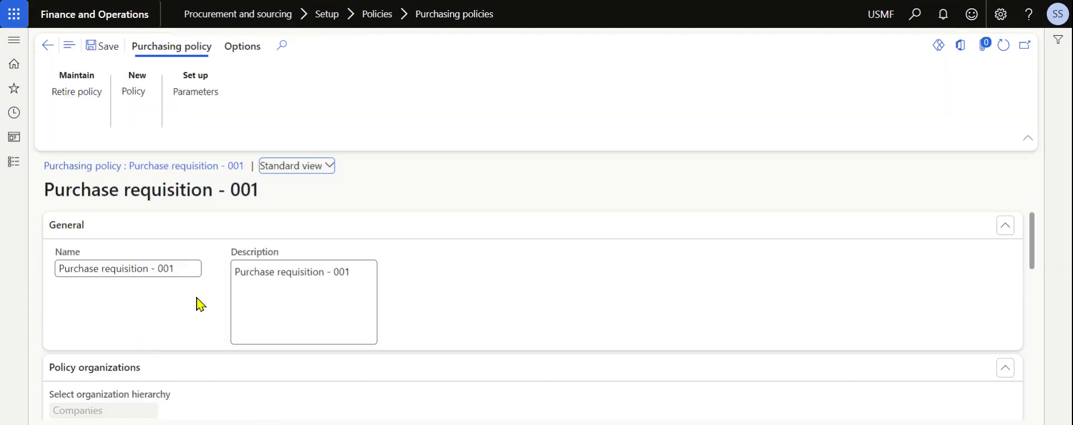
{"action": "scroll", "coordinate": [200, 303], "scroll_direction": "down", "scroll_amount": 6}
{"action": "scroll", "coordinate": [301, 307], "scroll_direction": "down", "scroll_amount": 4}
{"action": "left_click", "coordinate": [166, 237]}
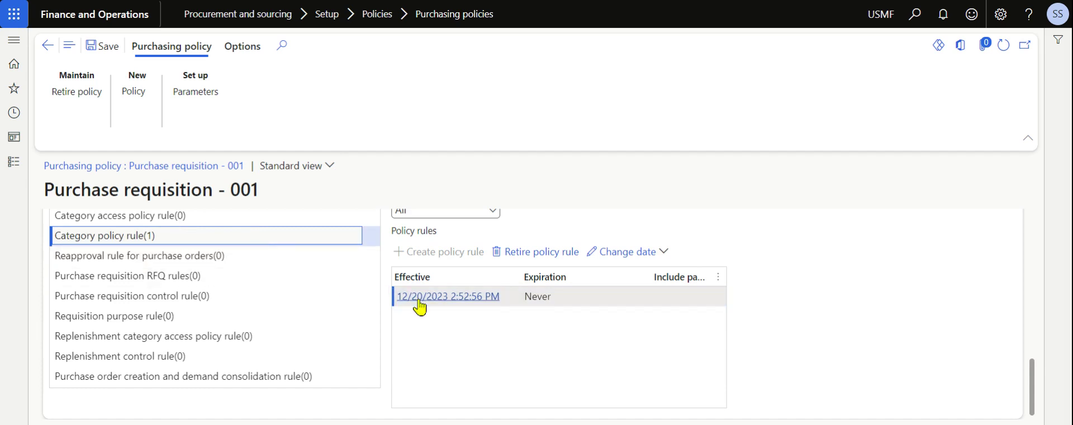
{"action": "left_click", "coordinate": [419, 298]}
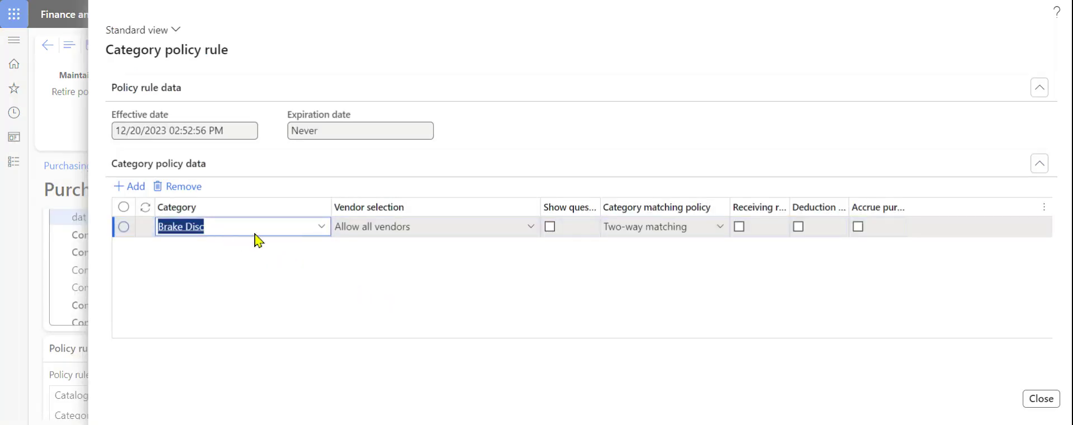
Set vendor selection to 'Do not allow vendor selection', close the rule, and save the policy.
{"action": "left_click", "coordinate": [527, 229]}
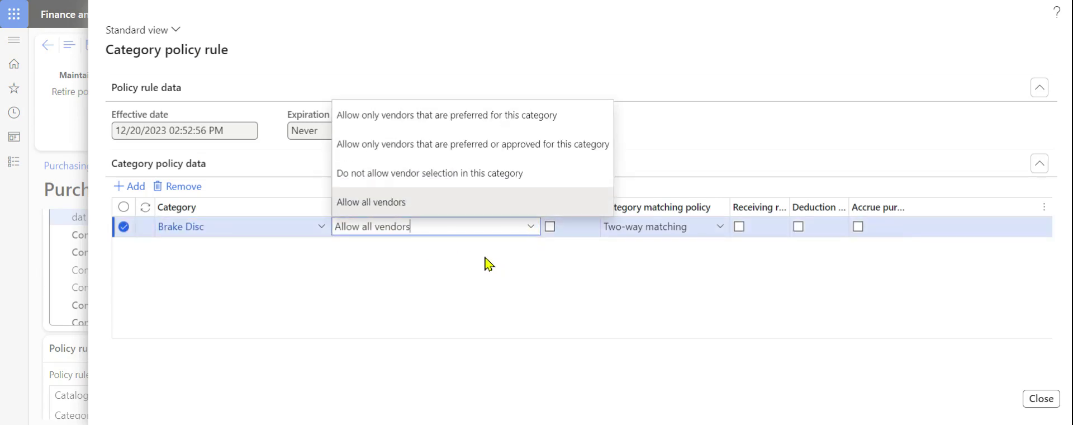
{"action": "left_click", "coordinate": [425, 173]}
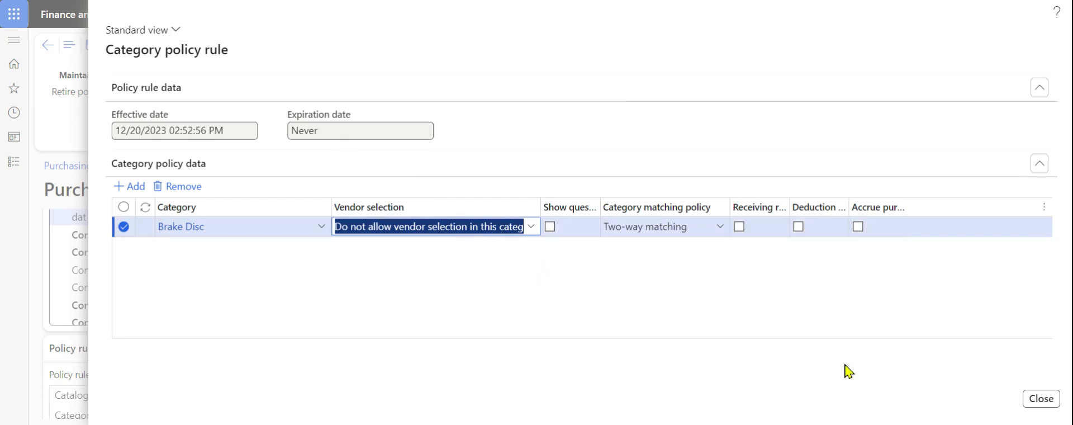
{"action": "left_click", "coordinate": [1041, 404]}
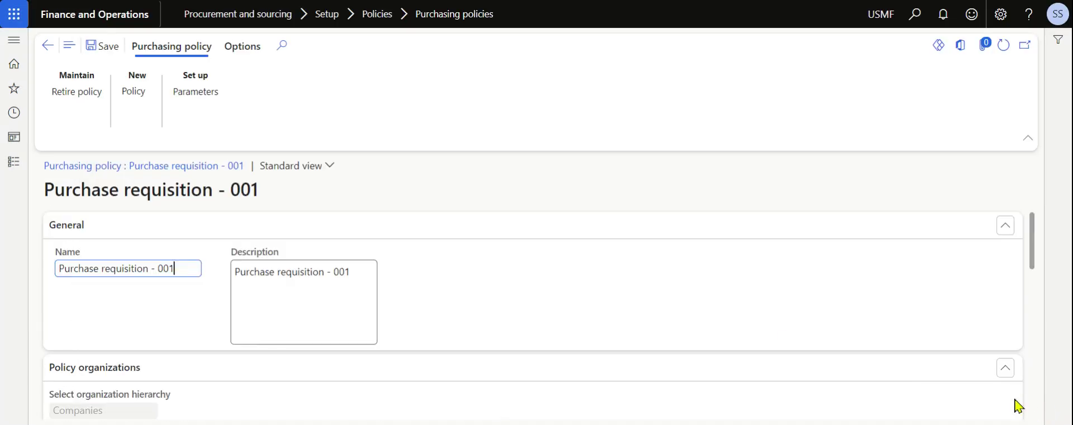
{"action": "left_click", "coordinate": [106, 51]}
Reopen requisition PR-00001 and add a line with procurement category Brake Disc.
{"action": "left_click", "coordinate": [15, 164]}
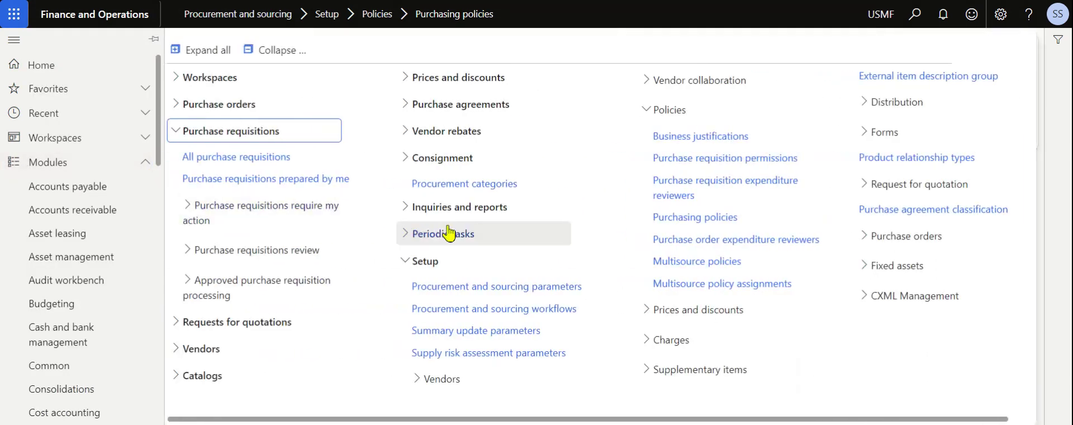
{"action": "left_click", "coordinate": [283, 156]}
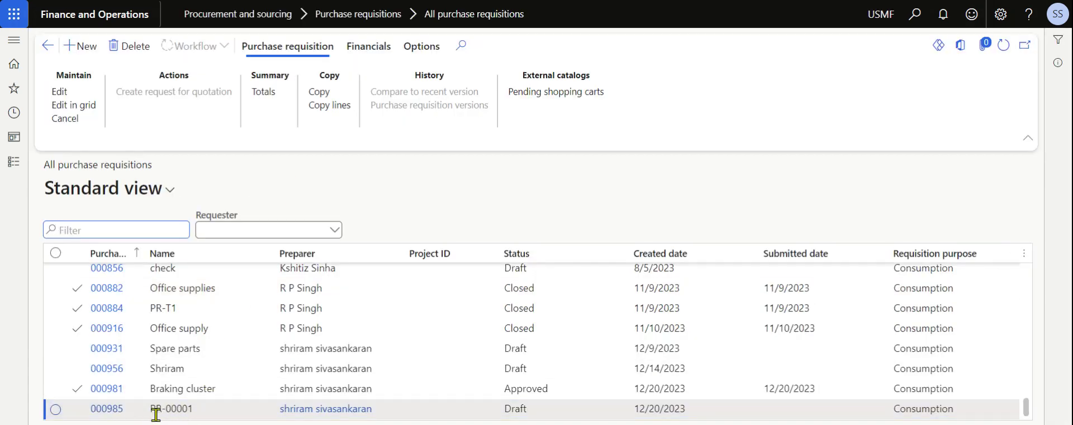
{"action": "left_click", "coordinate": [108, 411]}
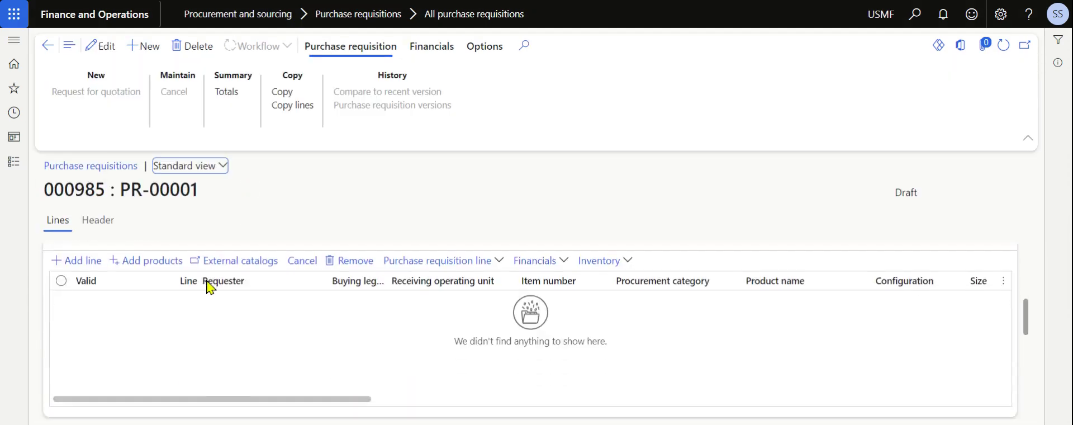
{"action": "left_click", "coordinate": [285, 321]}
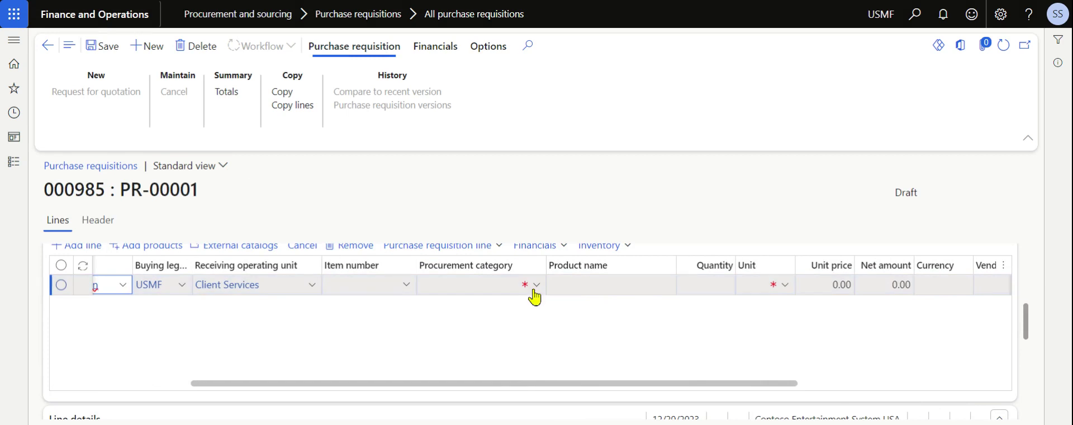
{"action": "left_click", "coordinate": [536, 284]}
{"action": "left_click", "coordinate": [501, 157]}
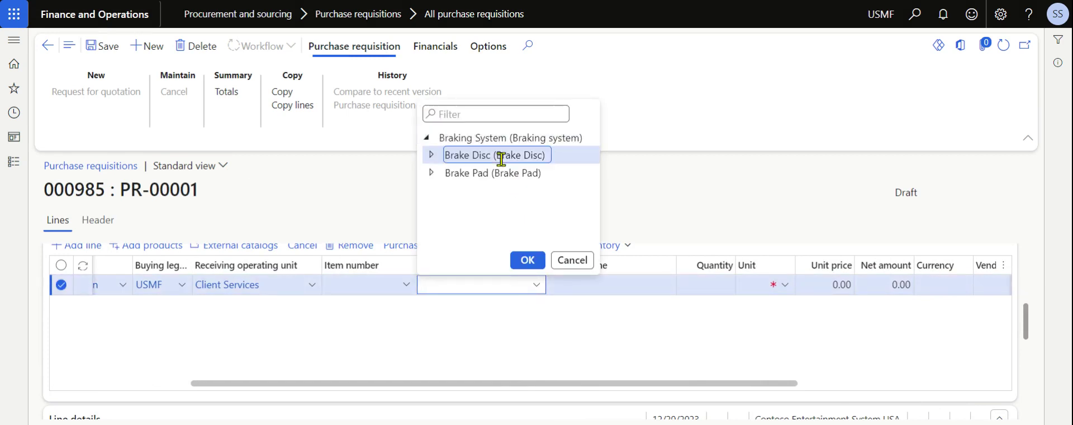
{"action": "left_click", "coordinate": [527, 260]}
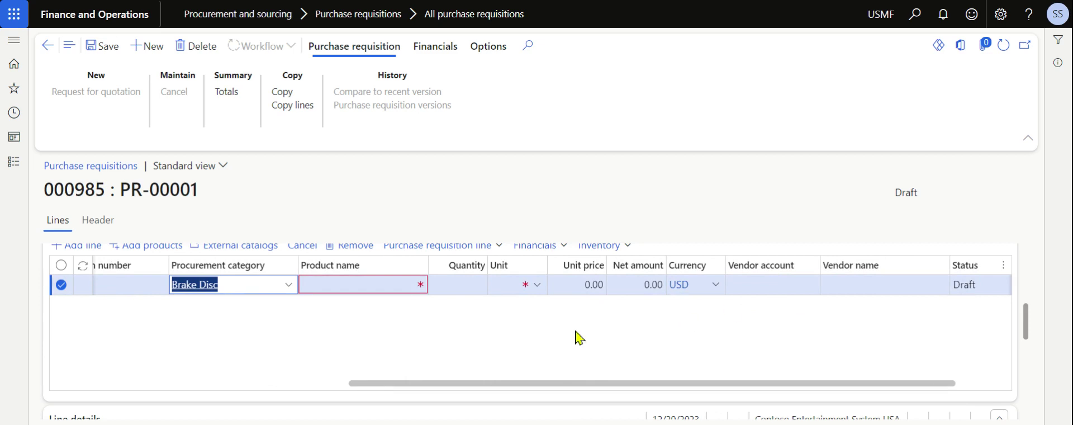
Remove the test Brake Disc line and return to Procurement and sourcing.
{"action": "scroll", "coordinate": [323, 327], "scroll_direction": "up", "scroll_amount": 1}
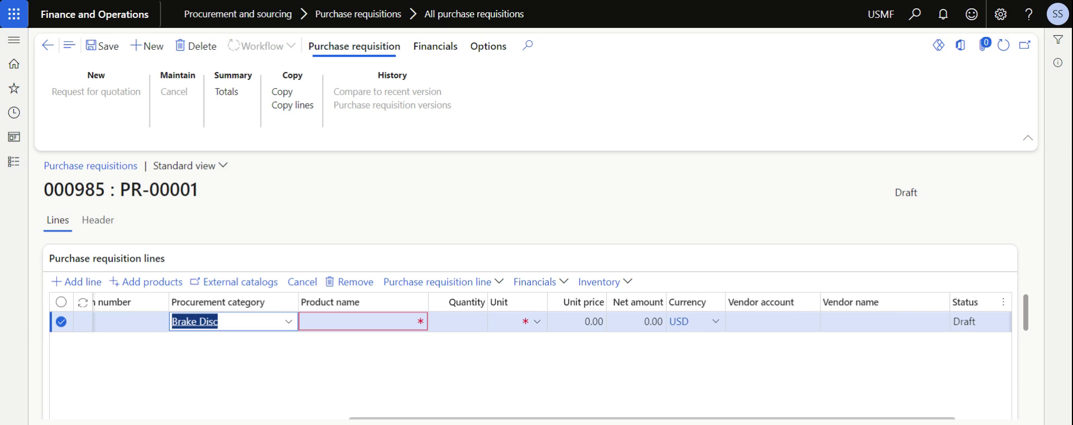
{"action": "left_click", "coordinate": [350, 282]}
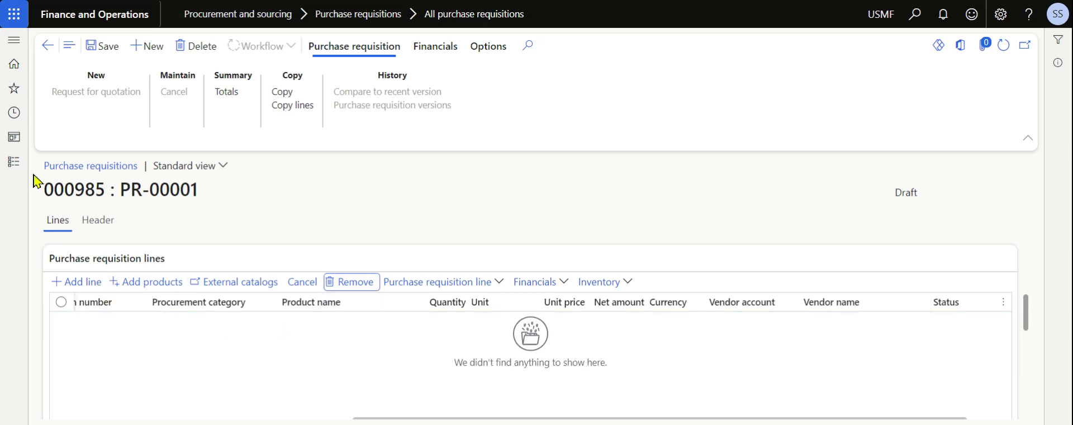
{"action": "left_click", "coordinate": [14, 161]}
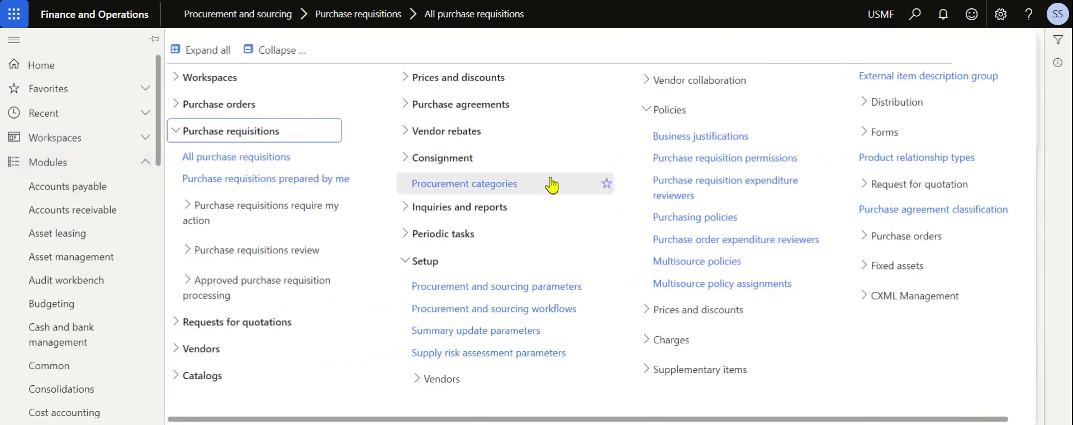
Open the Brake Disc category policy rule in the Purchase requisition - 001 purchasing policy.
{"action": "left_click", "coordinate": [666, 218]}
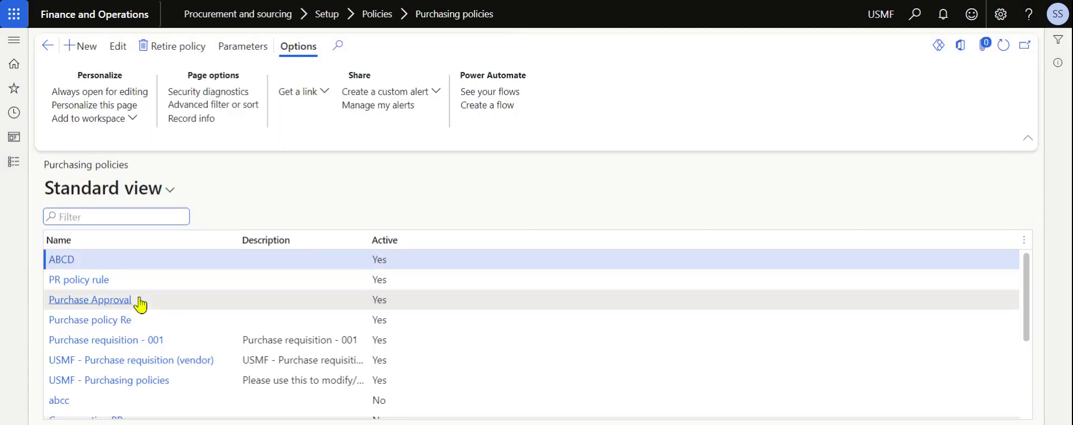
{"action": "left_click", "coordinate": [115, 346]}
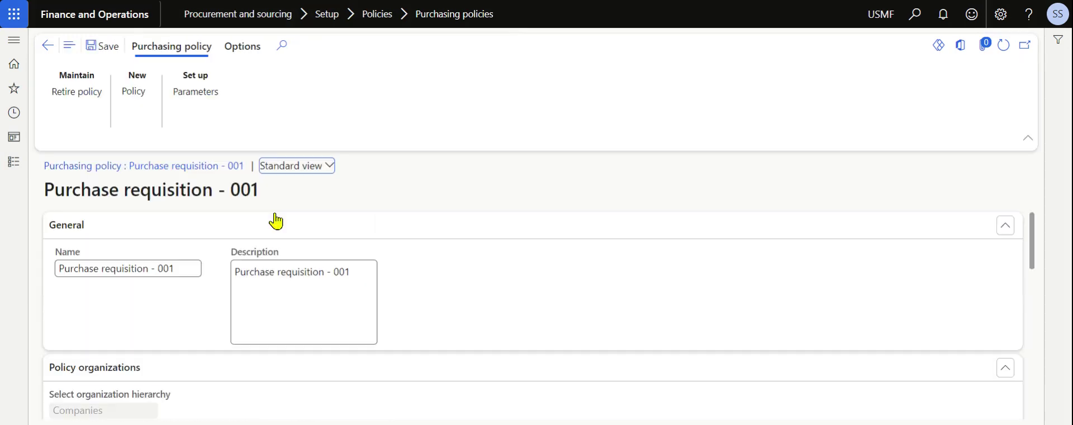
{"action": "scroll", "coordinate": [210, 288], "scroll_direction": "down", "scroll_amount": 7}
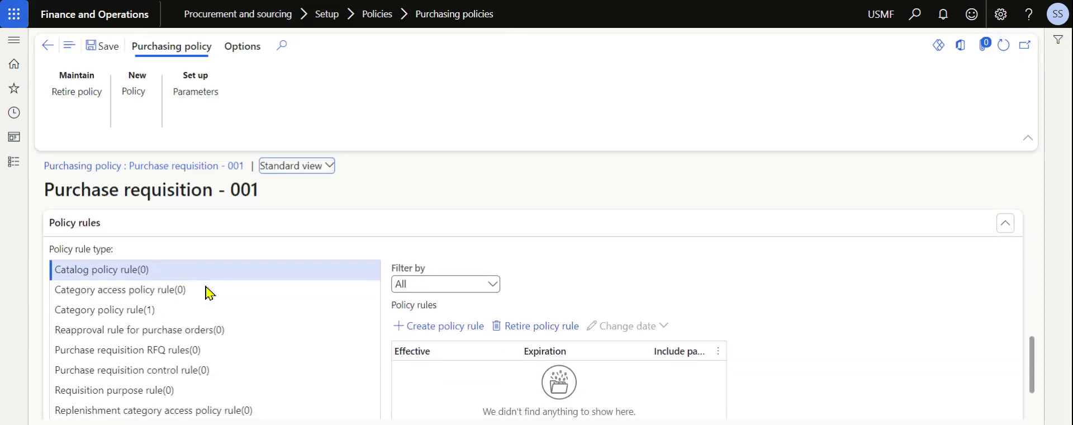
{"action": "left_click", "coordinate": [152, 309]}
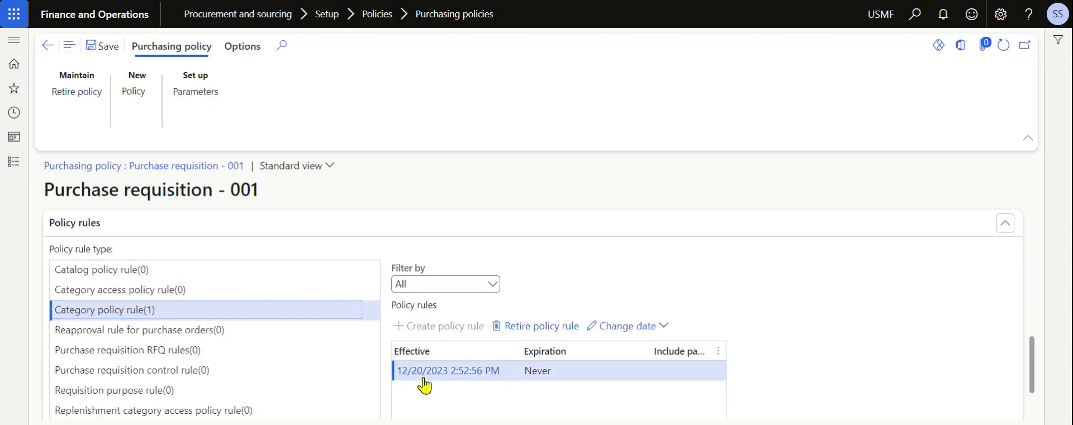
{"action": "left_click", "coordinate": [427, 379]}
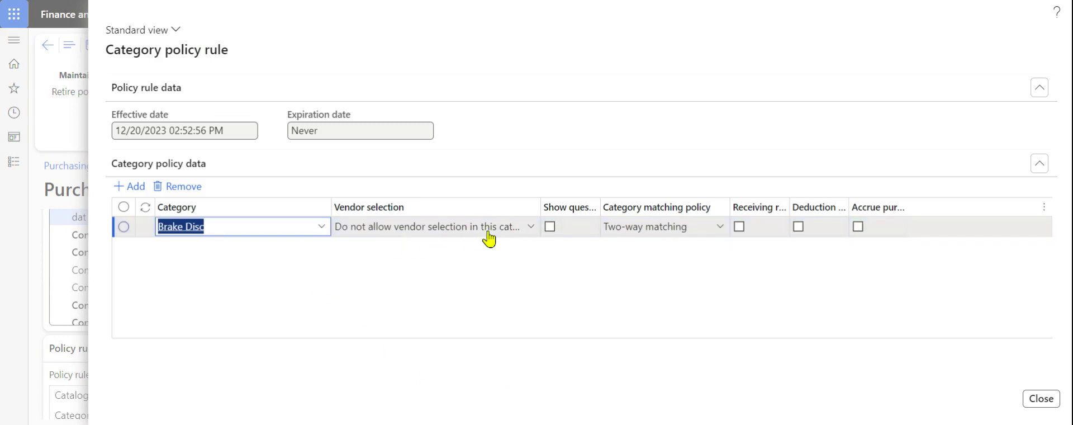
Set Brake Disc vendor selection to preferred vendors only, and save the policy.
{"action": "left_click", "coordinate": [529, 229]}
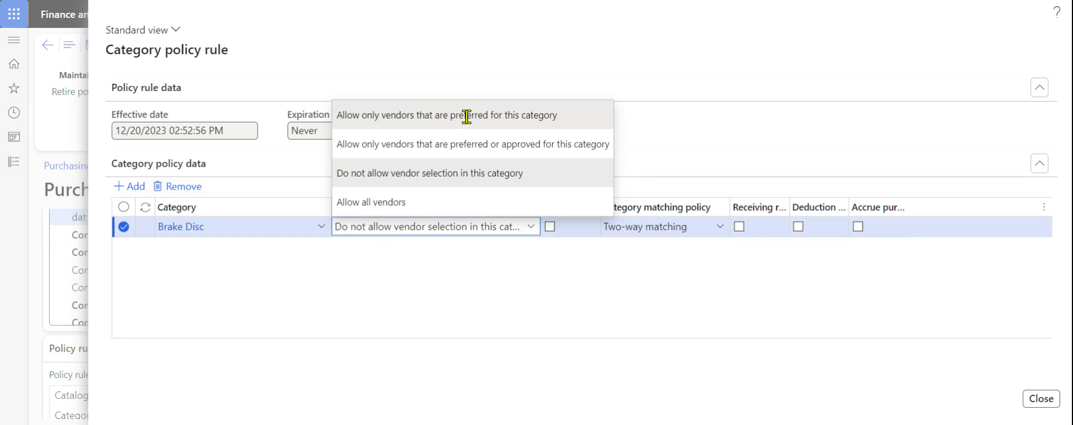
{"action": "left_click", "coordinate": [467, 116]}
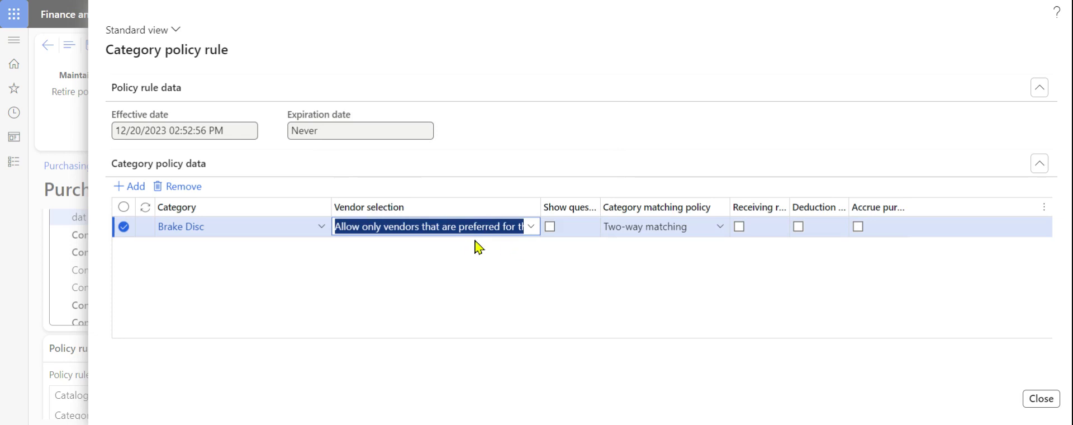
{"action": "left_click", "coordinate": [1040, 400]}
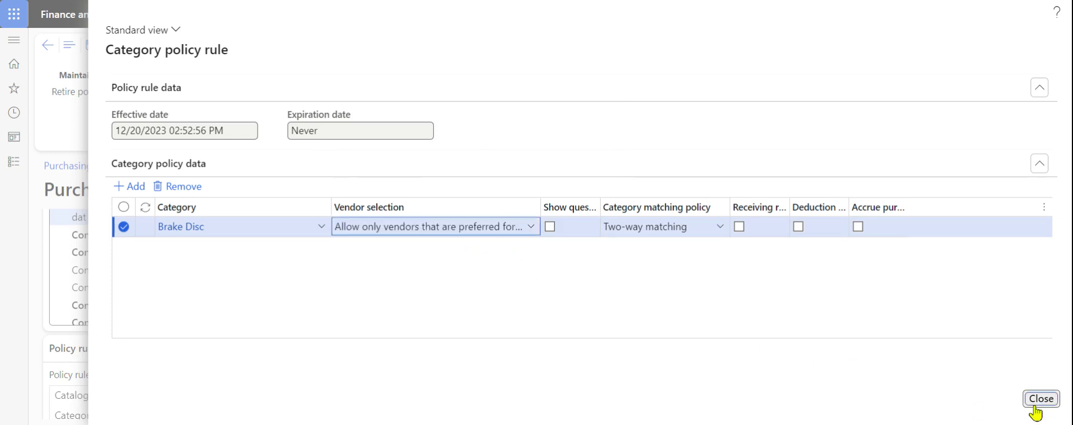
{"action": "left_click", "coordinate": [104, 47]}
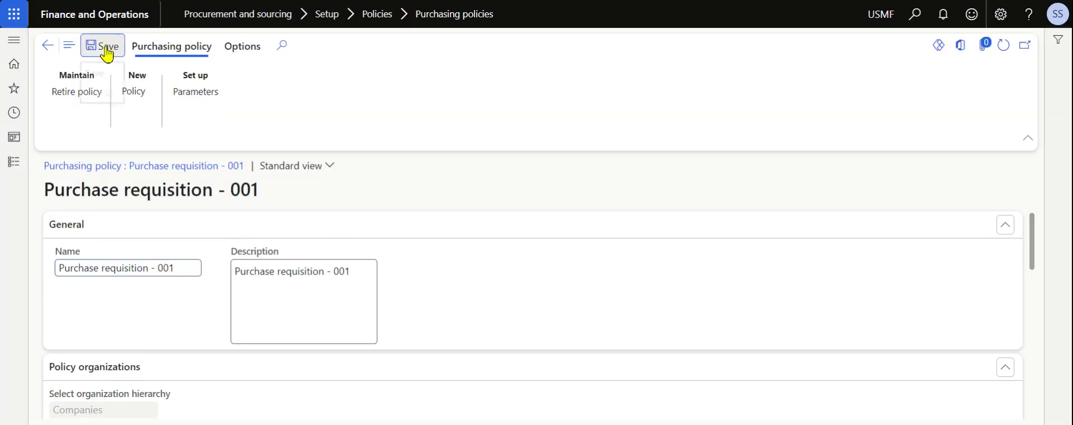
Add a Brake Disc category line to purchase requisition 000985.
{"action": "left_click", "coordinate": [15, 165]}
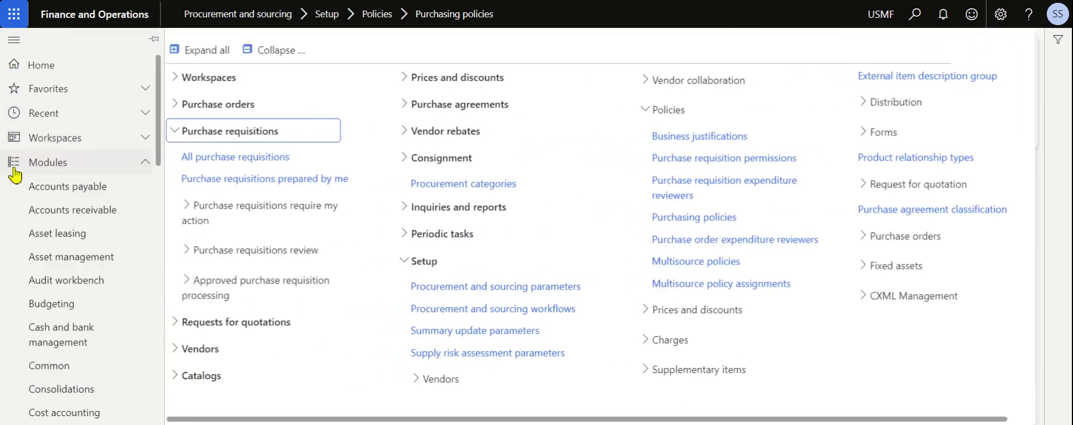
{"action": "left_click", "coordinate": [274, 158]}
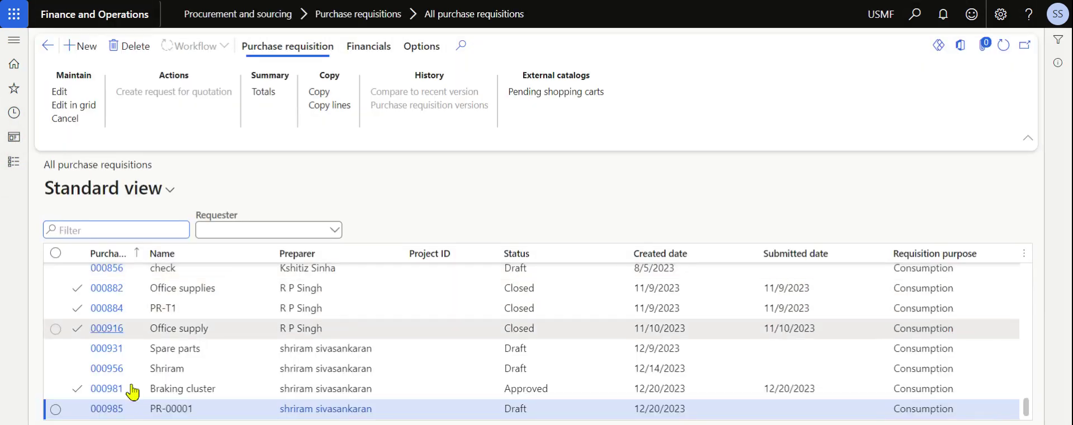
{"action": "left_click", "coordinate": [108, 409]}
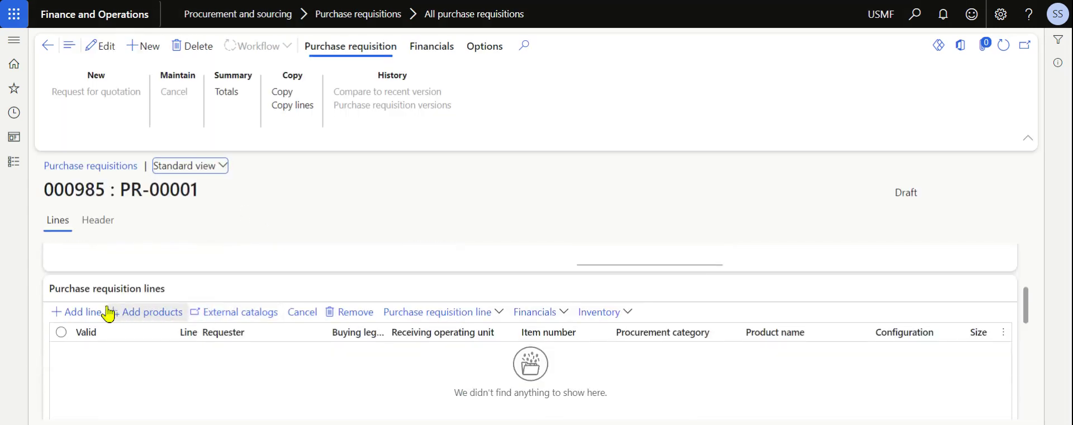
{"action": "left_click", "coordinate": [81, 316]}
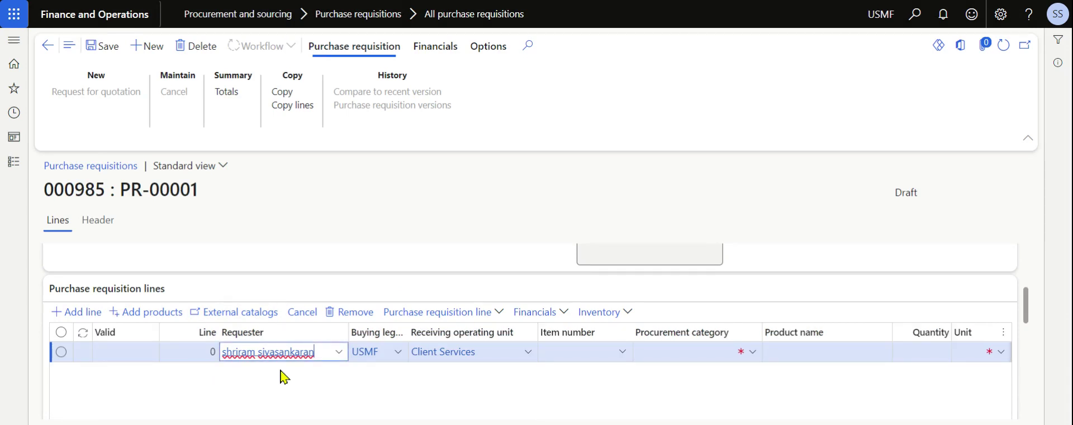
{"action": "left_click", "coordinate": [424, 352]}
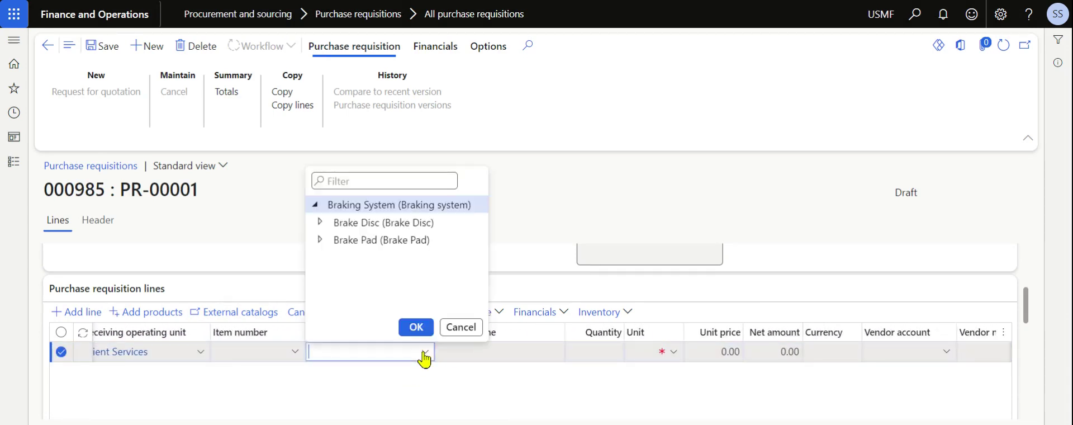
{"action": "left_click", "coordinate": [392, 226]}
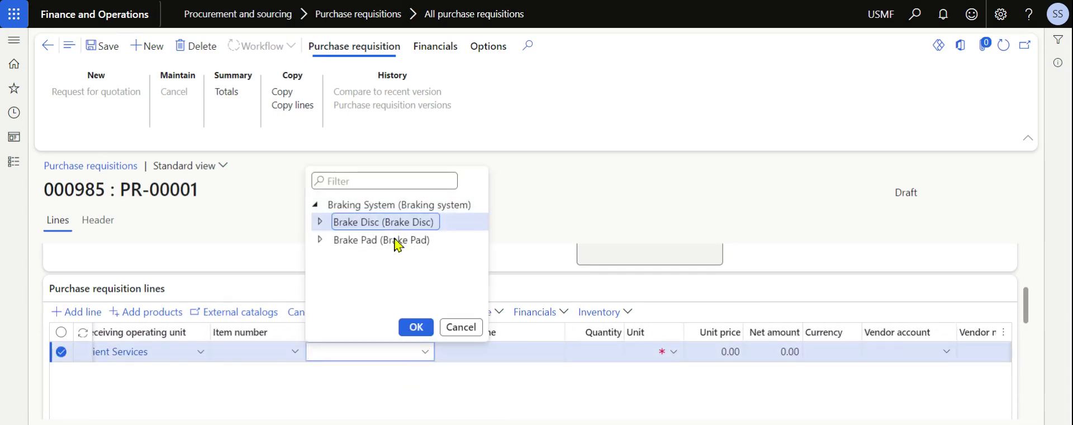
{"action": "left_click", "coordinate": [415, 328]}
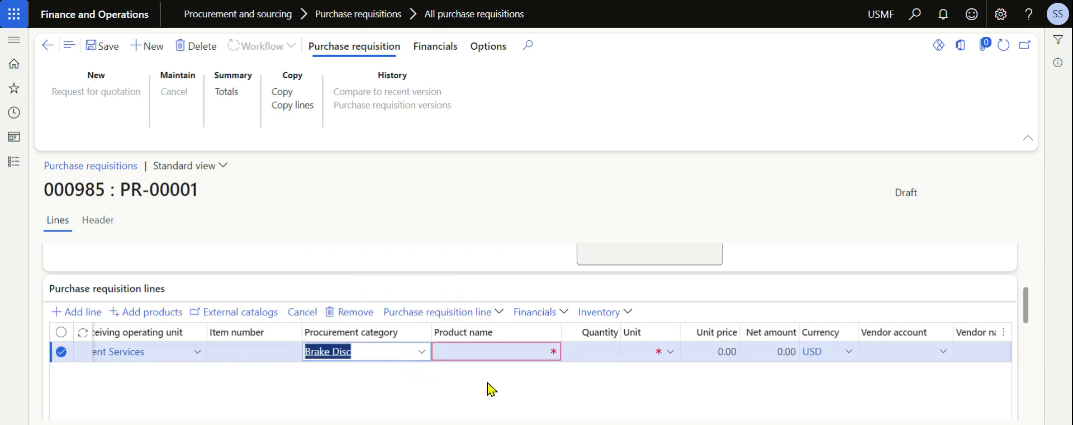
Confirm the line's vendor account lookup is empty, then remove the Brake Disc line.
{"action": "left_click", "coordinate": [725, 354]}
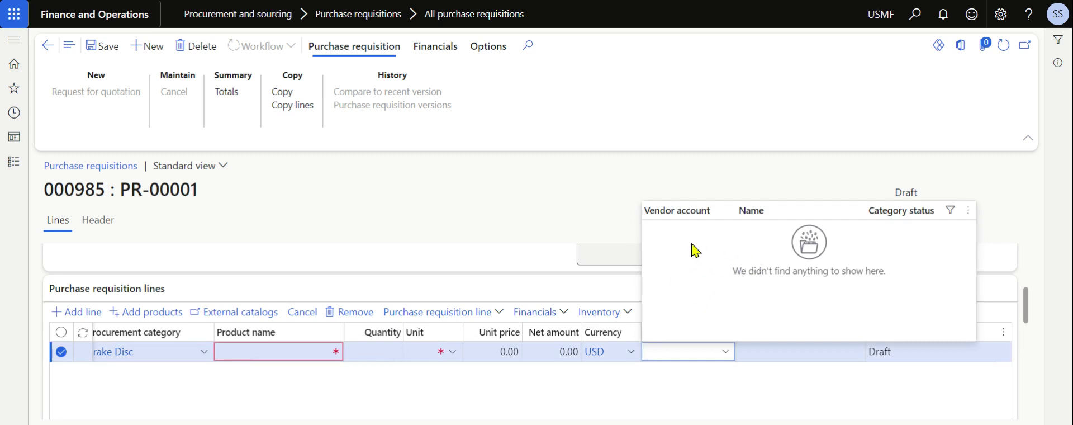
{"action": "left_click", "coordinate": [636, 390]}
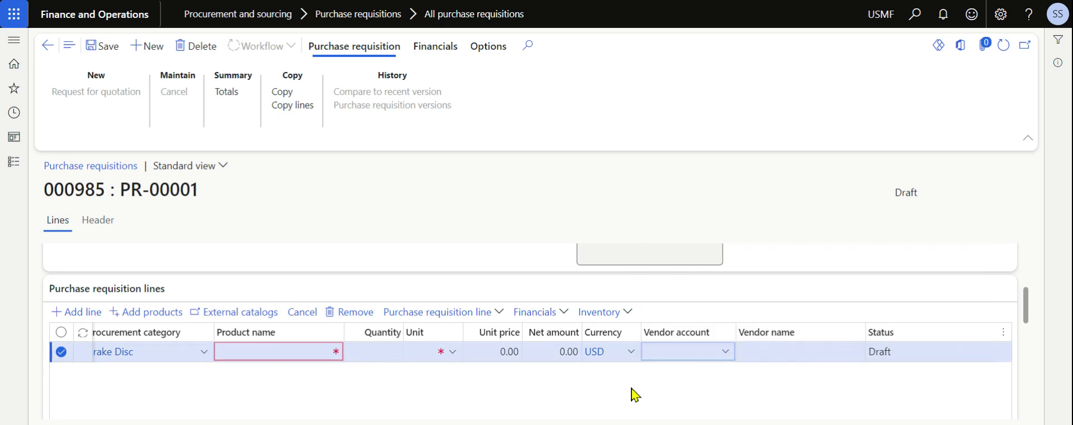
{"action": "left_click", "coordinate": [350, 312]}
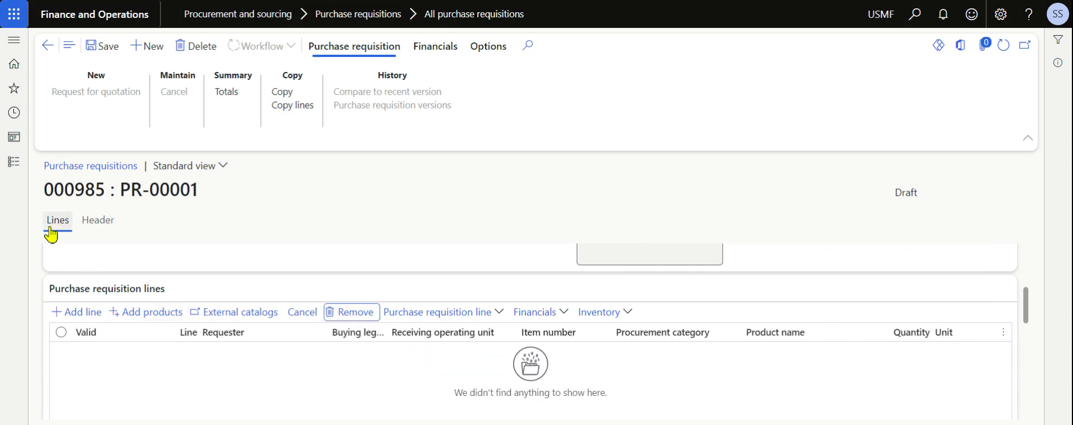
{"action": "left_click", "coordinate": [15, 167]}
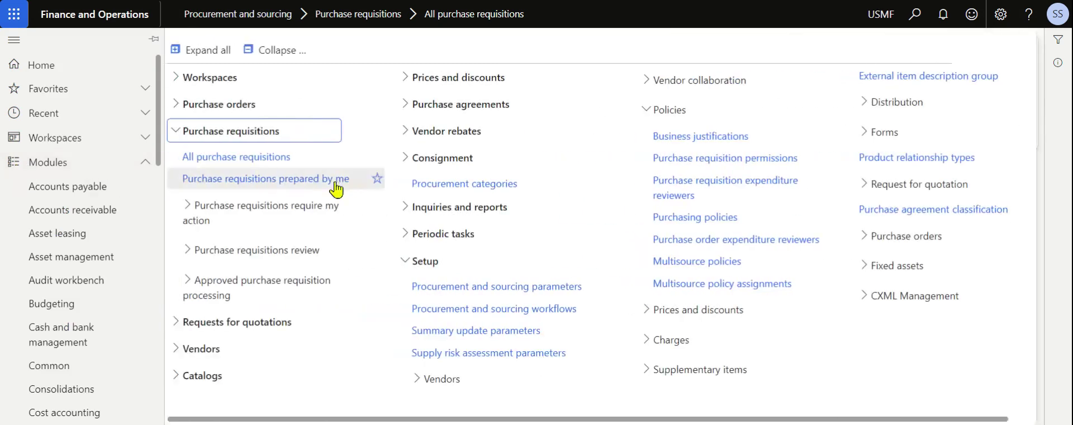
Open the procurement Categories page for vendor 000014, SL VENDOR, from All vendors.
{"action": "left_click", "coordinate": [220, 132]}
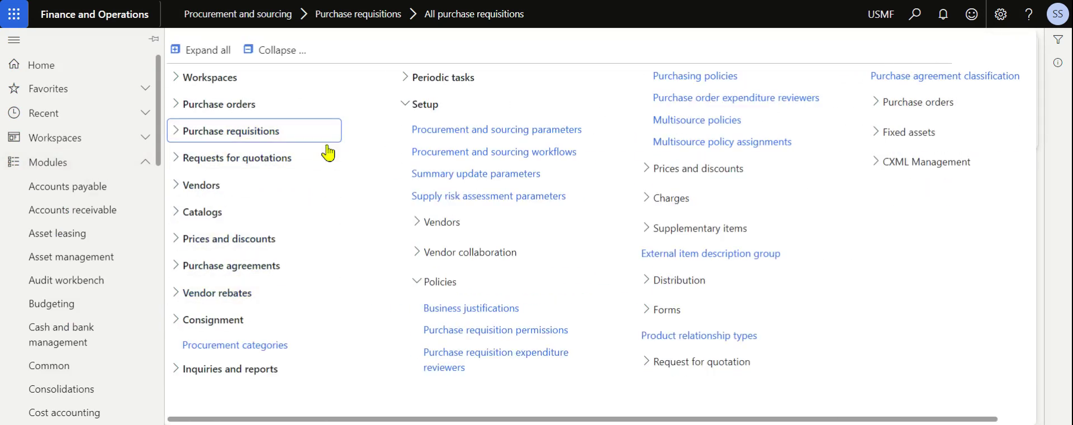
{"action": "left_click", "coordinate": [211, 187]}
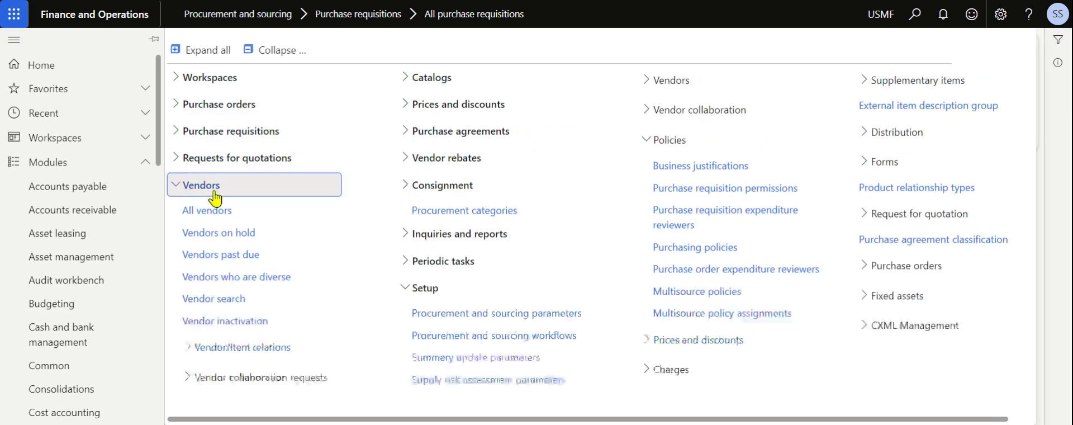
{"action": "left_click", "coordinate": [212, 211]}
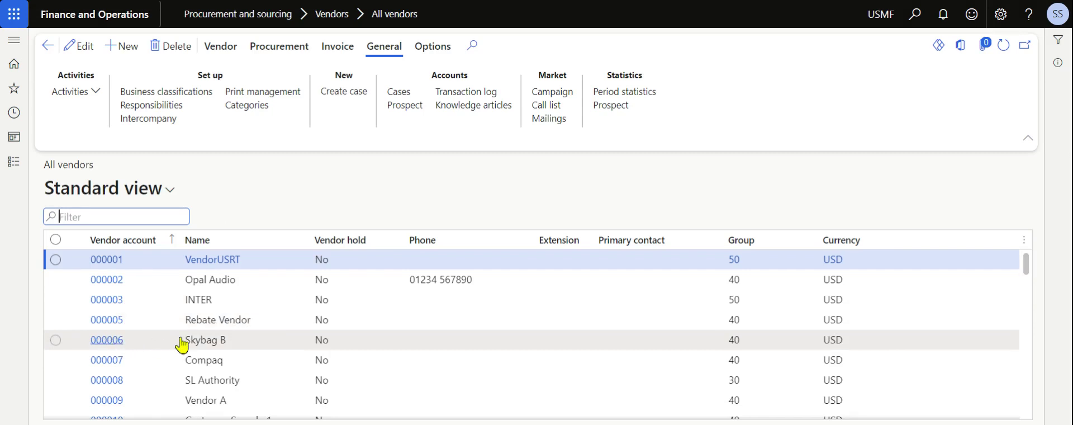
{"action": "scroll", "coordinate": [162, 370], "scroll_direction": "down", "scroll_amount": 4}
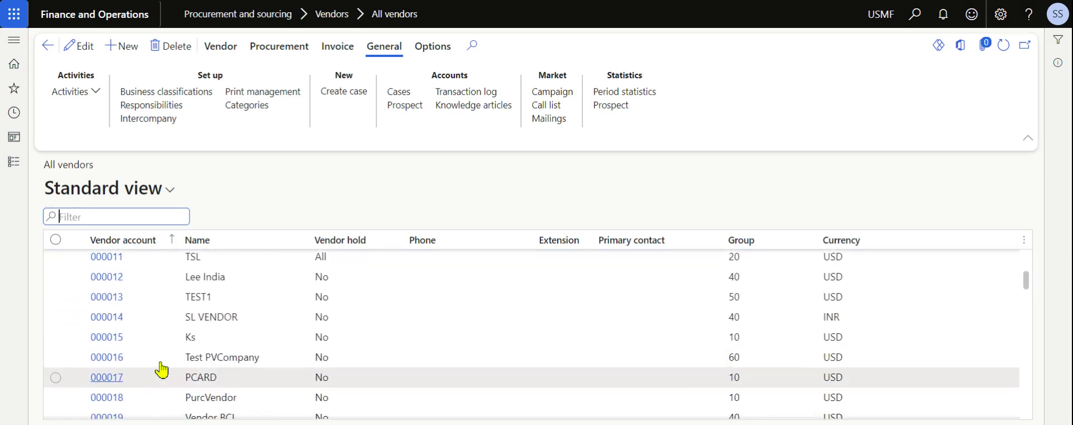
{"action": "left_click", "coordinate": [56, 317]}
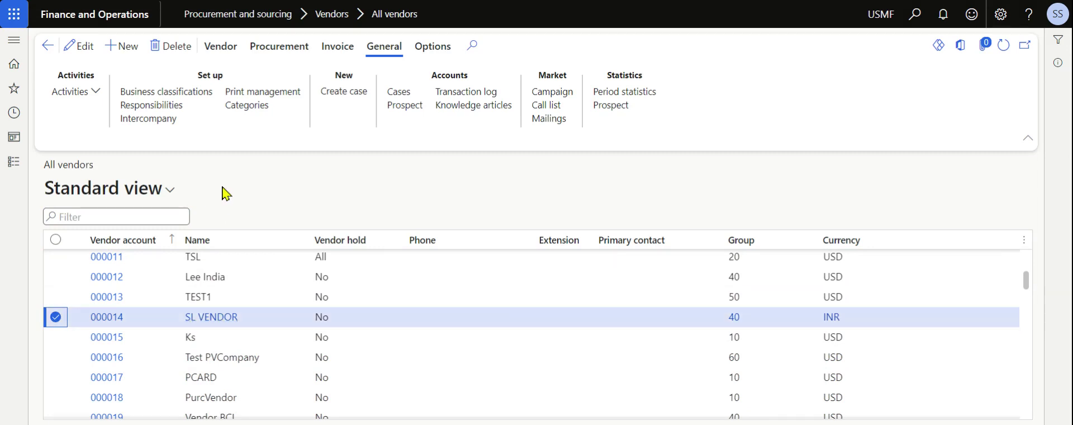
{"action": "left_click", "coordinate": [245, 109]}
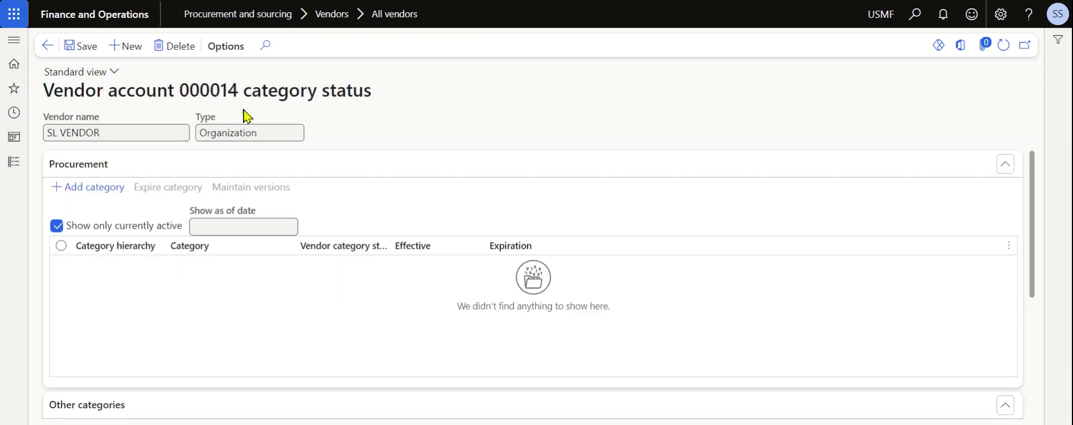
Add Brake Disc to SL VENDOR's categories with Preferred status, save, and return to All vendors.
{"action": "left_click", "coordinate": [94, 191]}
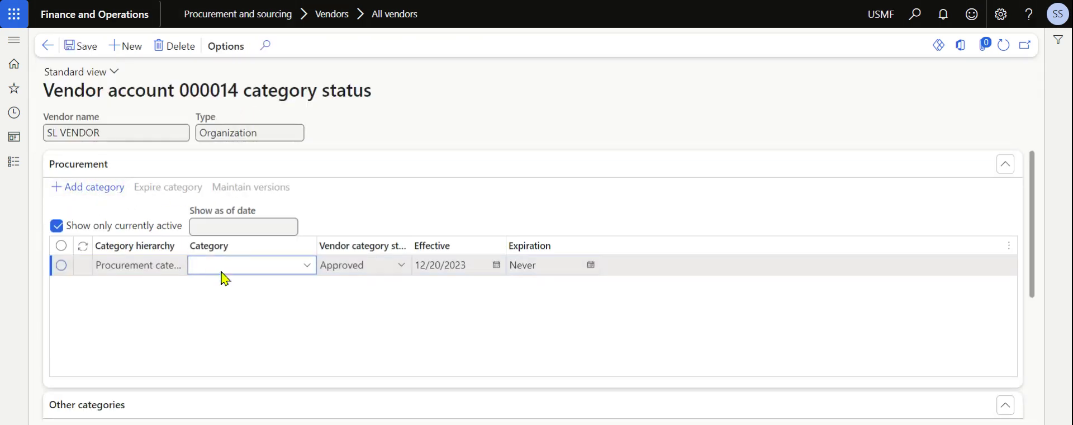
{"action": "left_click", "coordinate": [307, 266]}
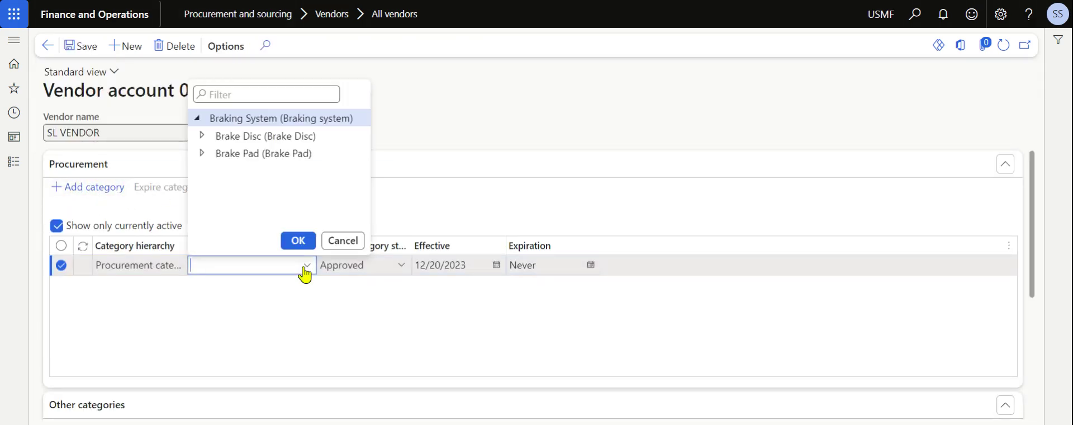
{"action": "left_click", "coordinate": [257, 137]}
{"action": "left_click", "coordinate": [295, 243]}
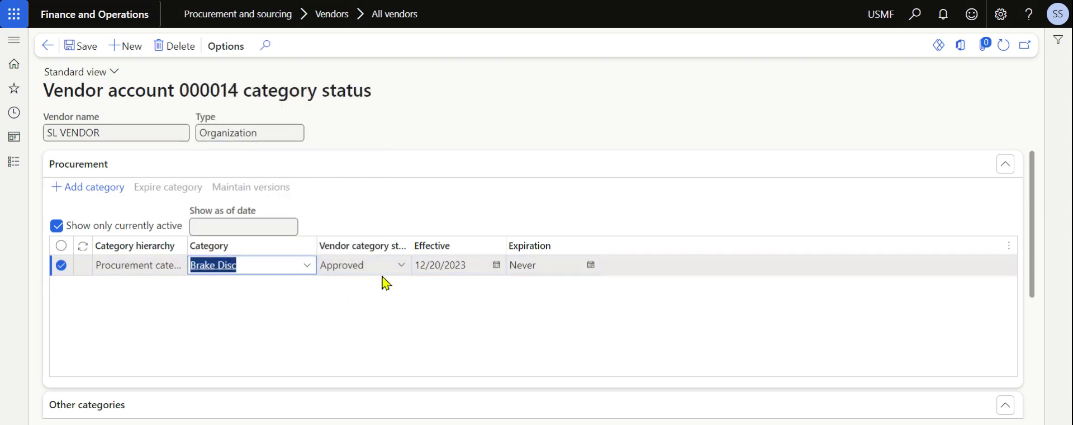
{"action": "left_click", "coordinate": [402, 268]}
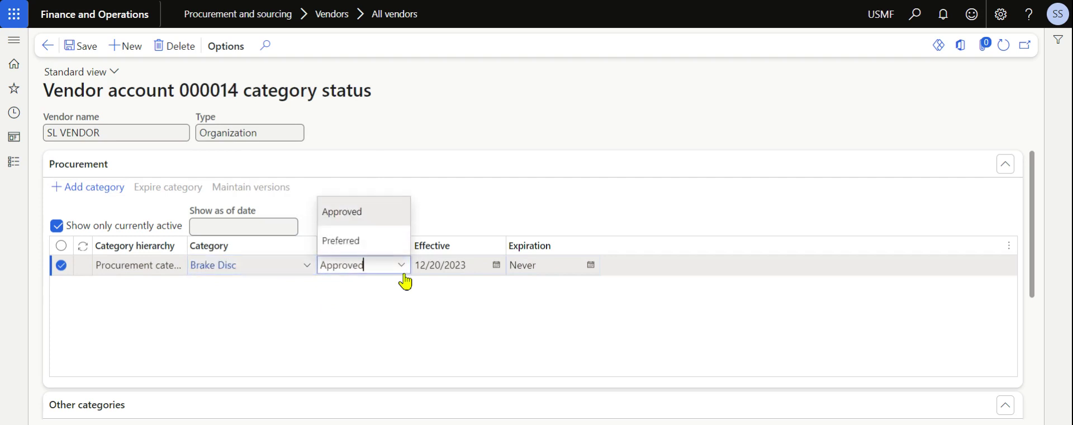
{"action": "left_click", "coordinate": [370, 236]}
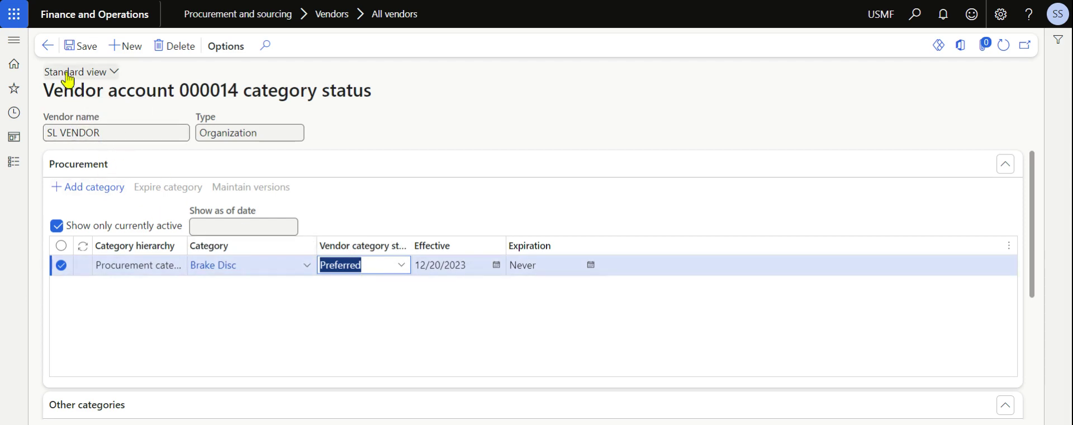
{"action": "left_click", "coordinate": [71, 49]}
{"action": "left_click", "coordinate": [48, 51]}
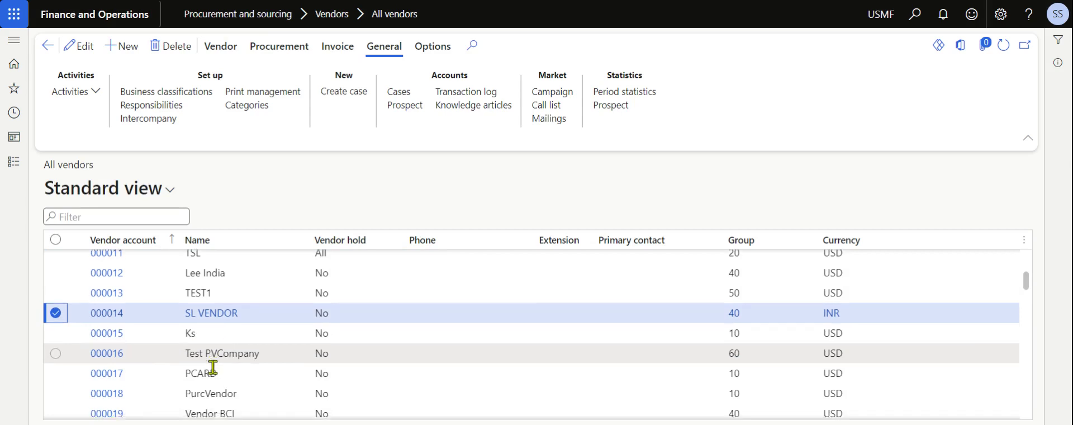
Add a Brake Disc category line for vendor 000019, Vendor BCI.
{"action": "scroll", "coordinate": [222, 349], "scroll_direction": "down", "scroll_amount": 3}
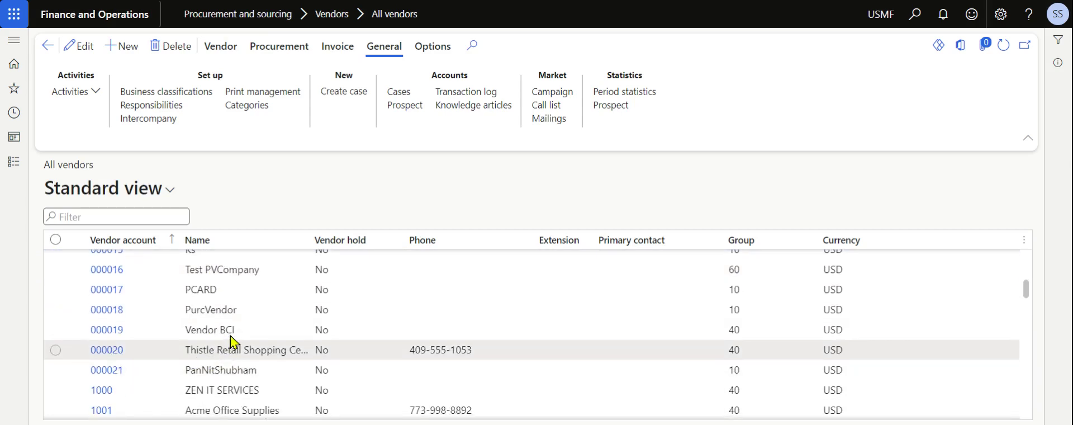
{"action": "left_click", "coordinate": [213, 329]}
{"action": "left_click", "coordinate": [246, 105]}
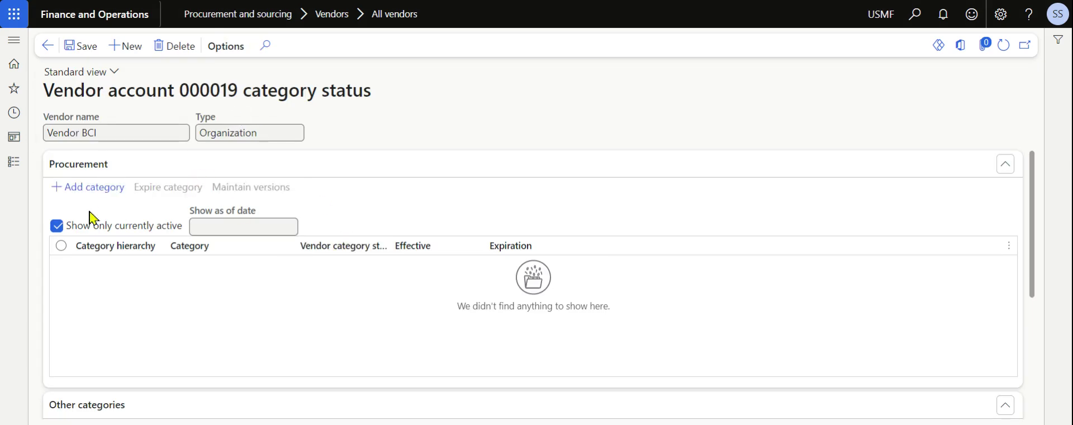
{"action": "left_click", "coordinate": [88, 187]}
{"action": "left_click", "coordinate": [306, 267]}
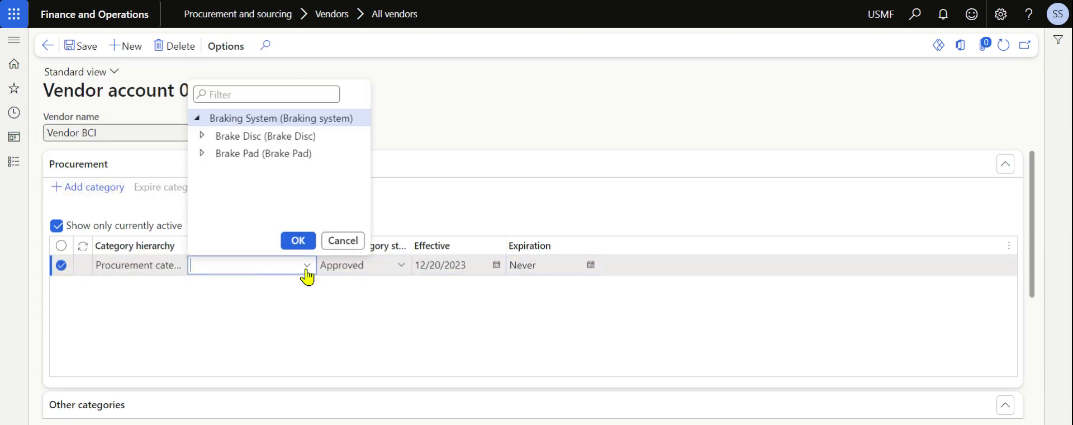
{"action": "left_click", "coordinate": [280, 140]}
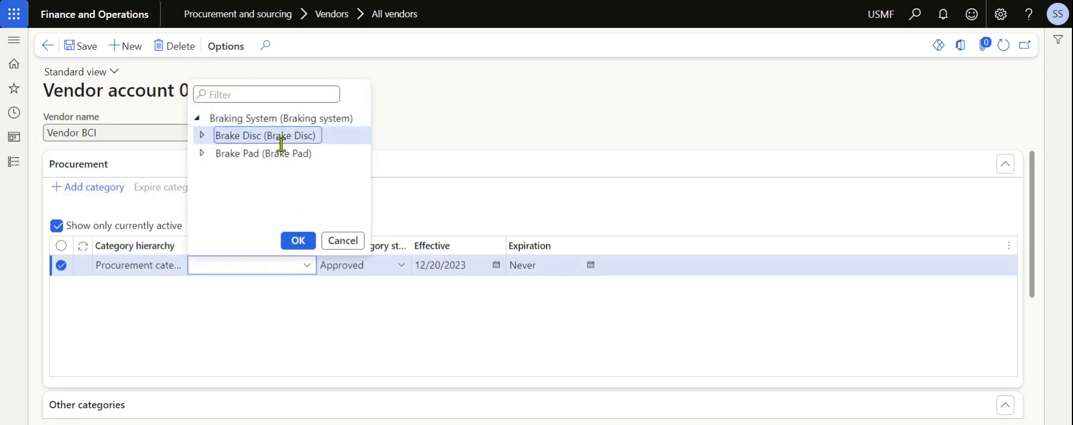
{"action": "left_click", "coordinate": [298, 239]}
Set Vendor BCI's Brake Disc status to Preferred and save it.
{"action": "left_click", "coordinate": [400, 265]}
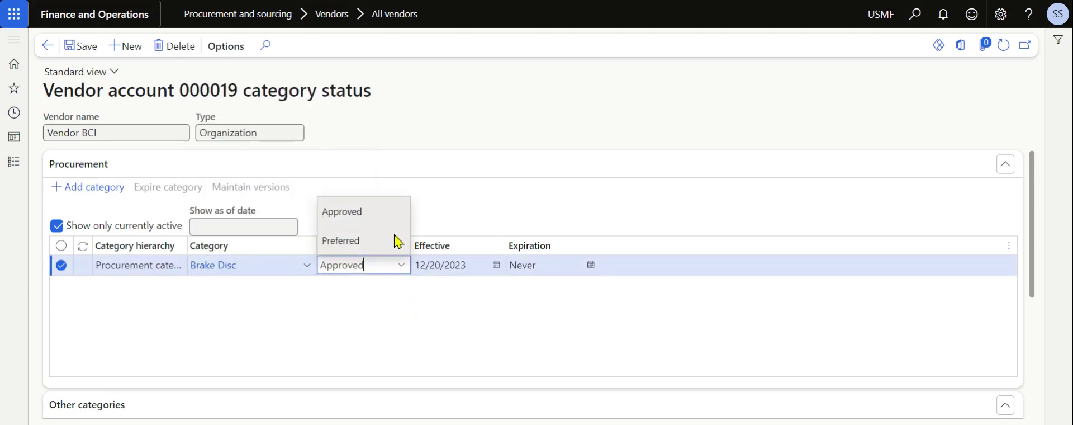
{"action": "left_click", "coordinate": [395, 241]}
{"action": "left_click", "coordinate": [66, 47]}
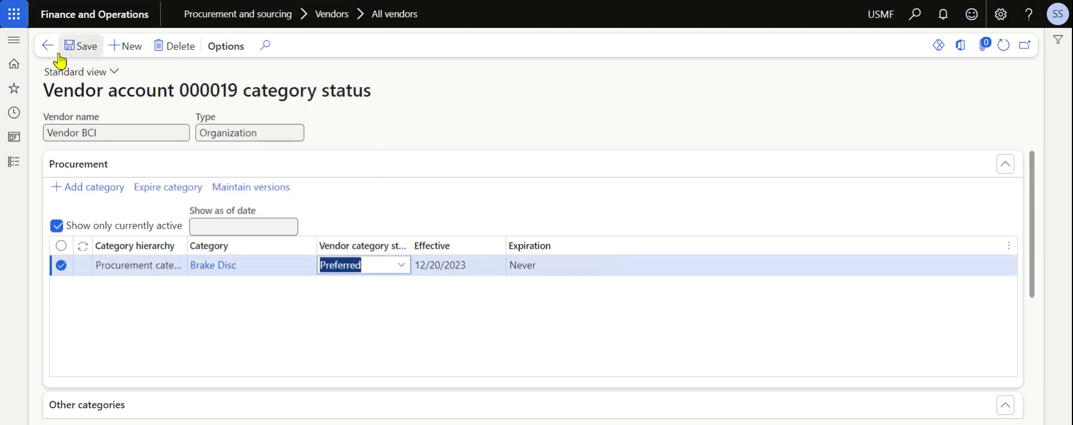
{"action": "key", "text": "Escape"}
{"action": "scroll", "coordinate": [162, 336], "scroll_direction": "up", "scroll_amount": 3}
{"action": "scroll", "coordinate": [207, 327], "scroll_direction": "up", "scroll_amount": 1}
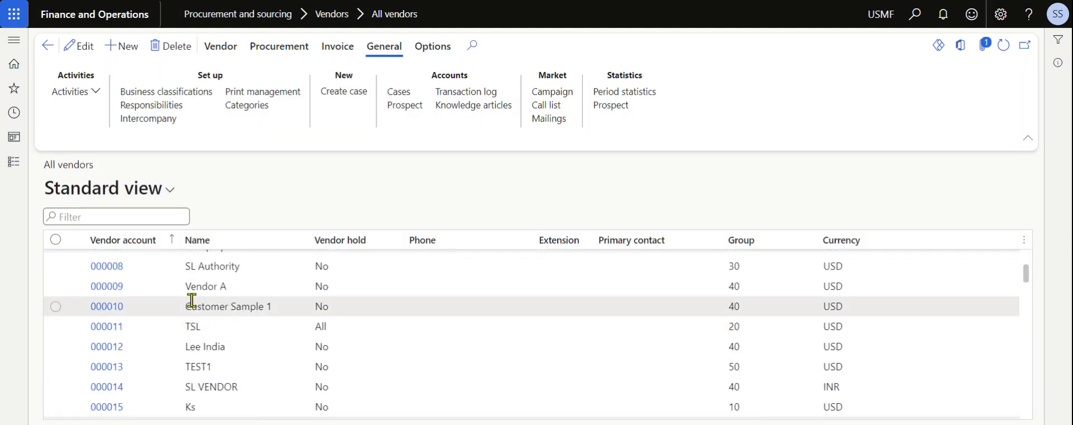
Add a Brake Disc category line for vendor 000009, Vendor A.
{"action": "left_click", "coordinate": [217, 286]}
{"action": "left_click", "coordinate": [244, 106]}
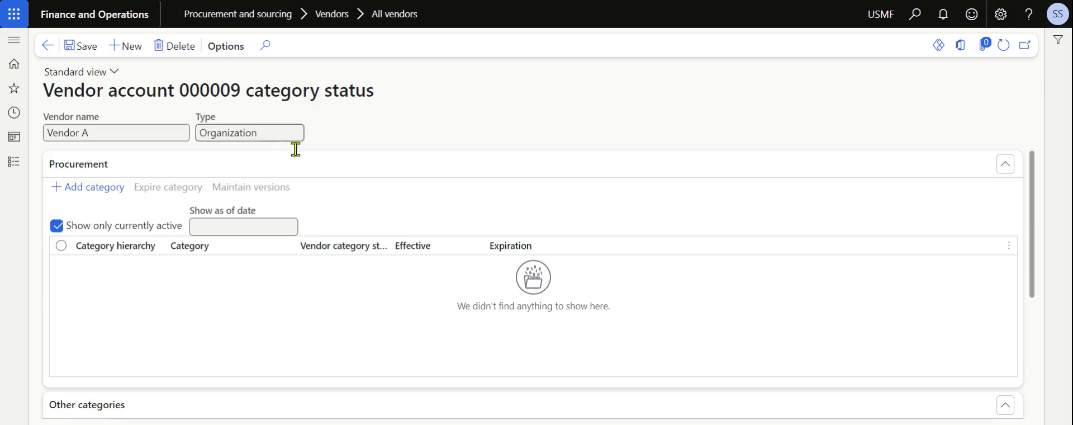
{"action": "left_click", "coordinate": [106, 189]}
{"action": "left_click", "coordinate": [303, 266]}
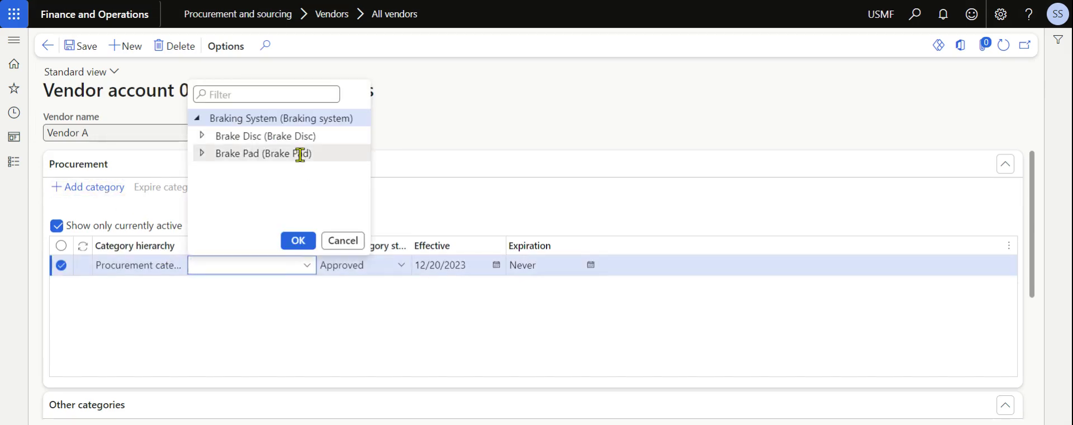
{"action": "left_click", "coordinate": [287, 137]}
{"action": "left_click", "coordinate": [298, 241]}
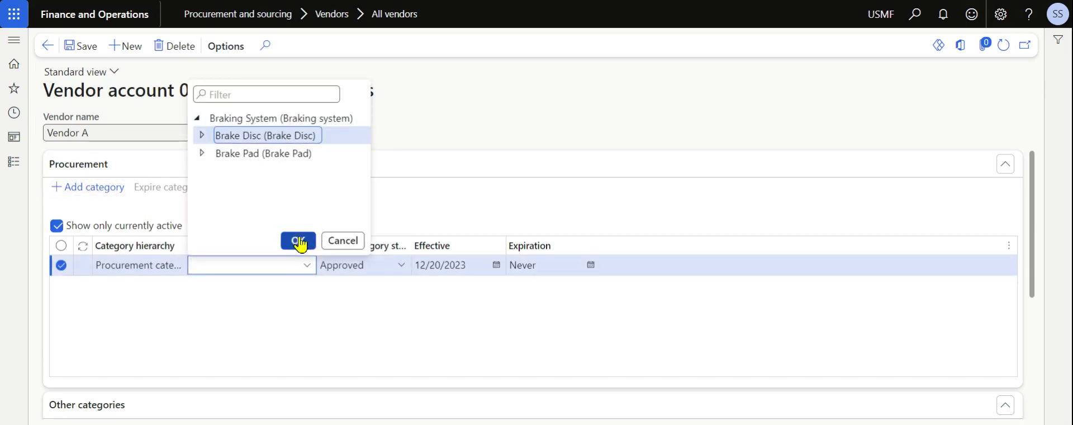
Keep Vendor A's Brake Disc status as Approved and save it.
{"action": "left_click", "coordinate": [350, 313]}
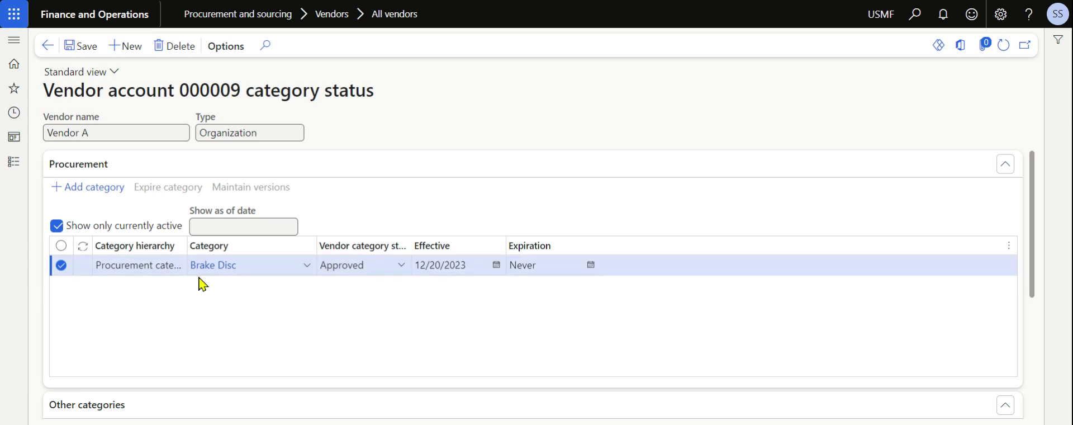
{"action": "left_click", "coordinate": [65, 49]}
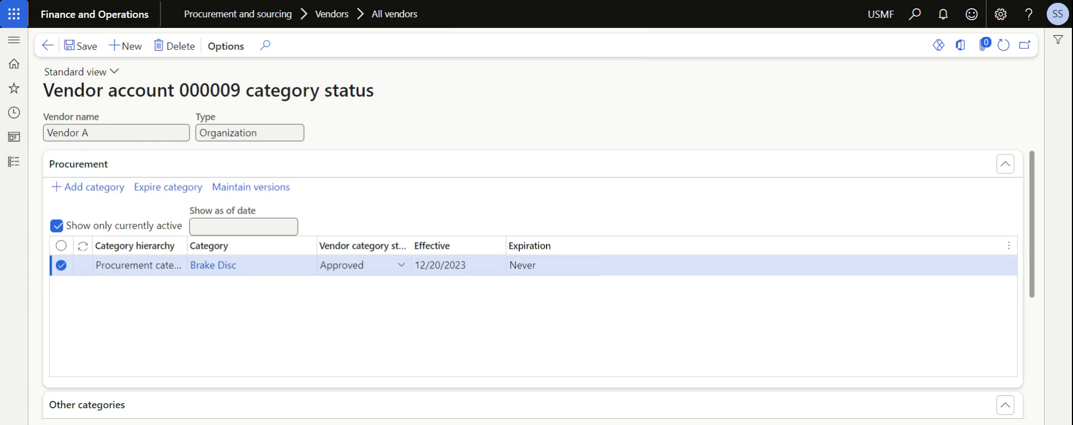
{"action": "left_click", "coordinate": [14, 168]}
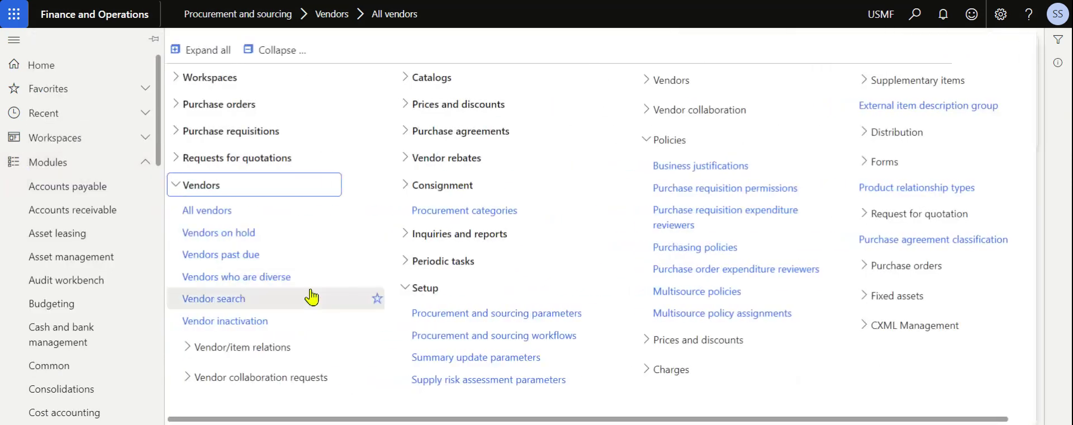
Add a Brake Disc category line to purchase requisition 000985 PR-00001.
{"action": "left_click", "coordinate": [212, 134]}
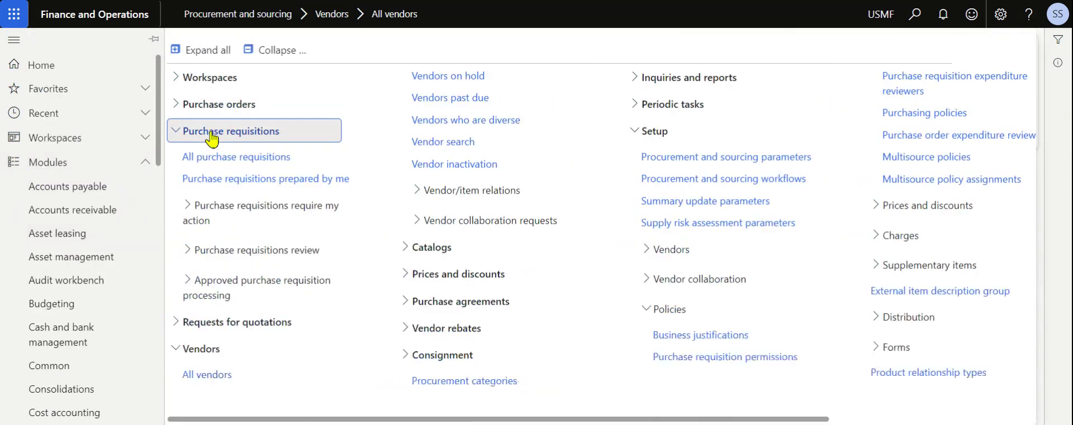
{"action": "left_click", "coordinate": [218, 157]}
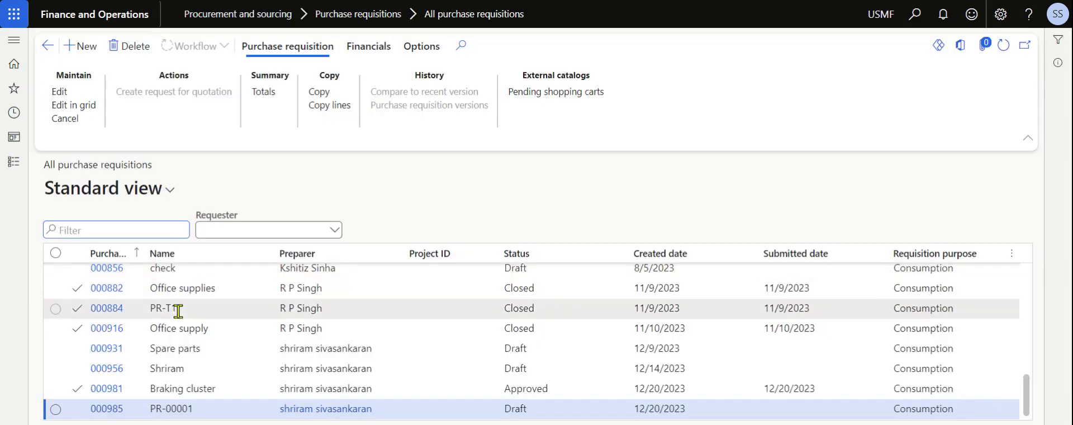
{"action": "left_click", "coordinate": [111, 410]}
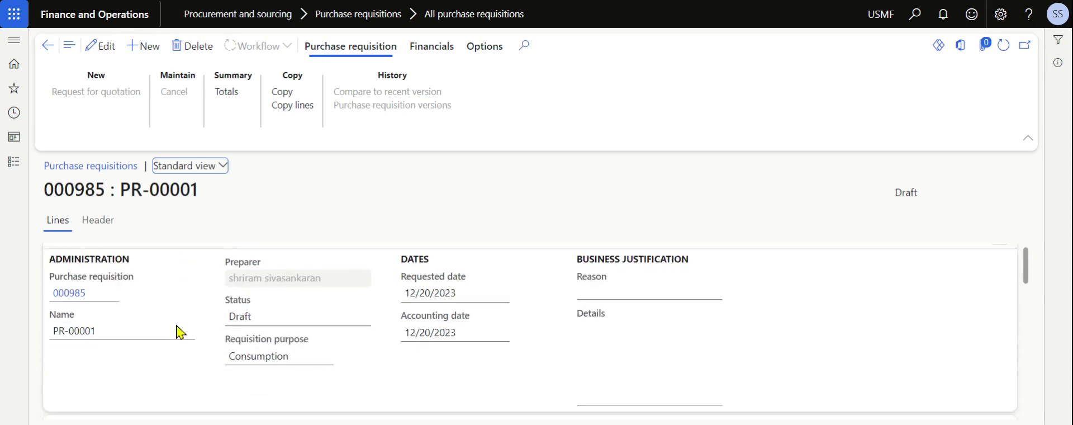
{"action": "scroll", "coordinate": [176, 330], "scroll_direction": "down", "scroll_amount": 3}
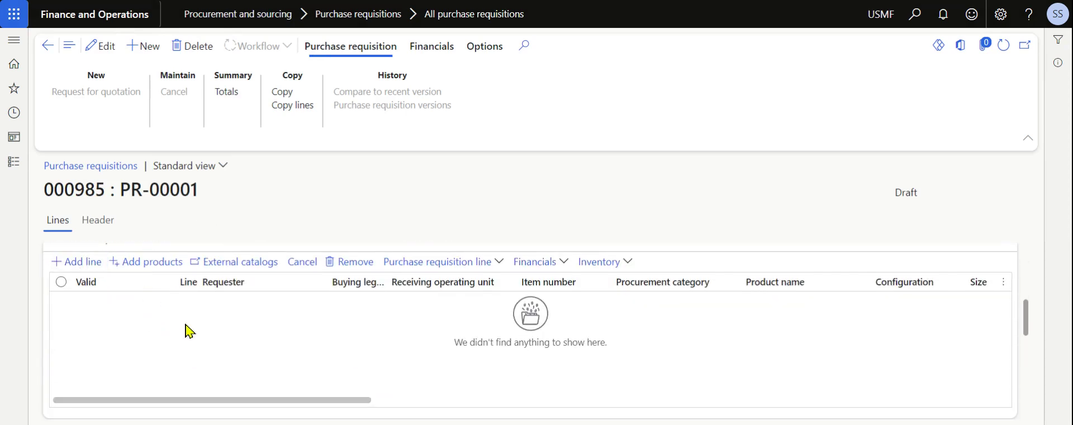
{"action": "left_click", "coordinate": [186, 331]}
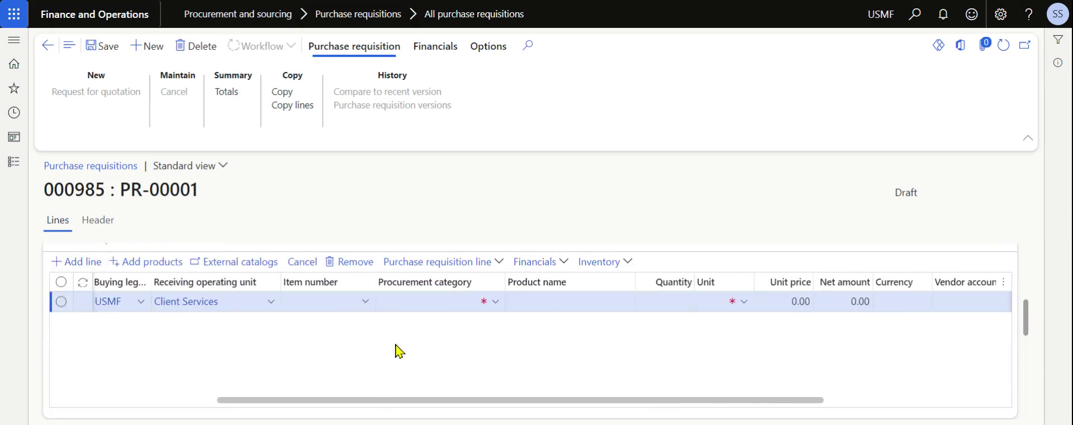
{"action": "left_click", "coordinate": [426, 301]}
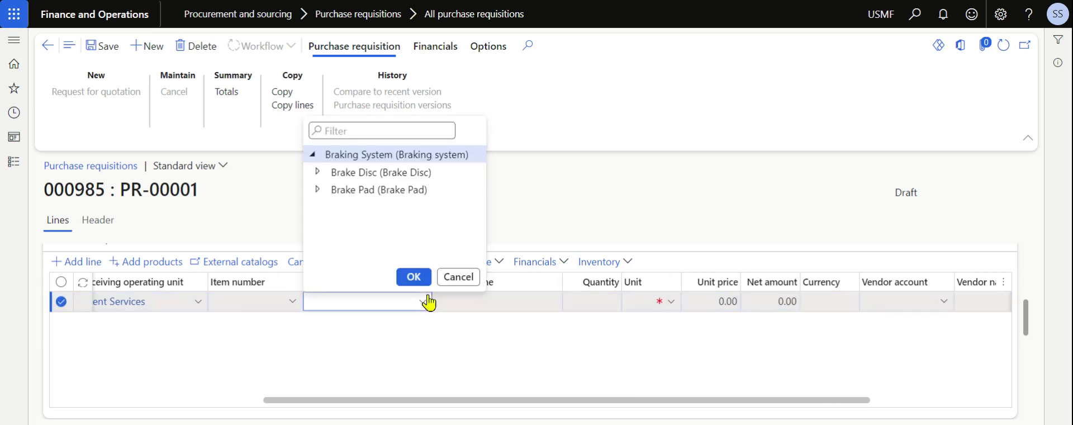
{"action": "left_click", "coordinate": [401, 176]}
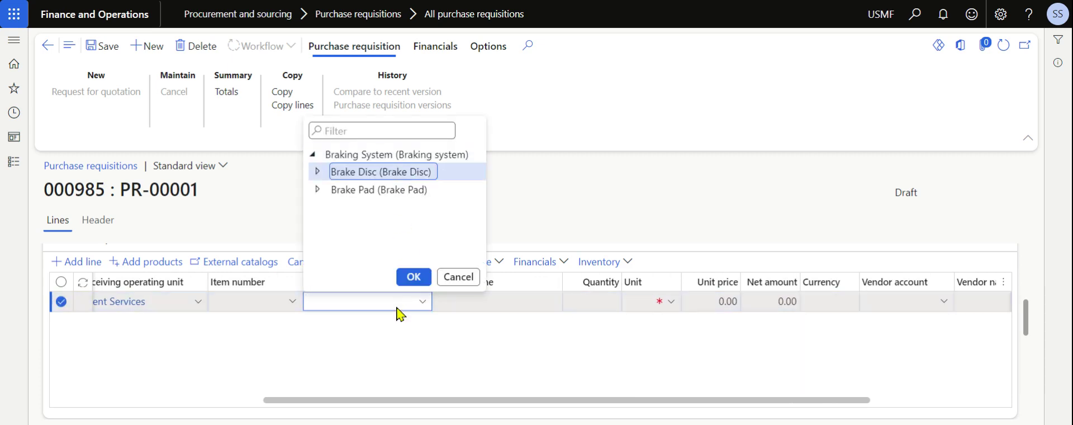
{"action": "left_click", "coordinate": [414, 277]}
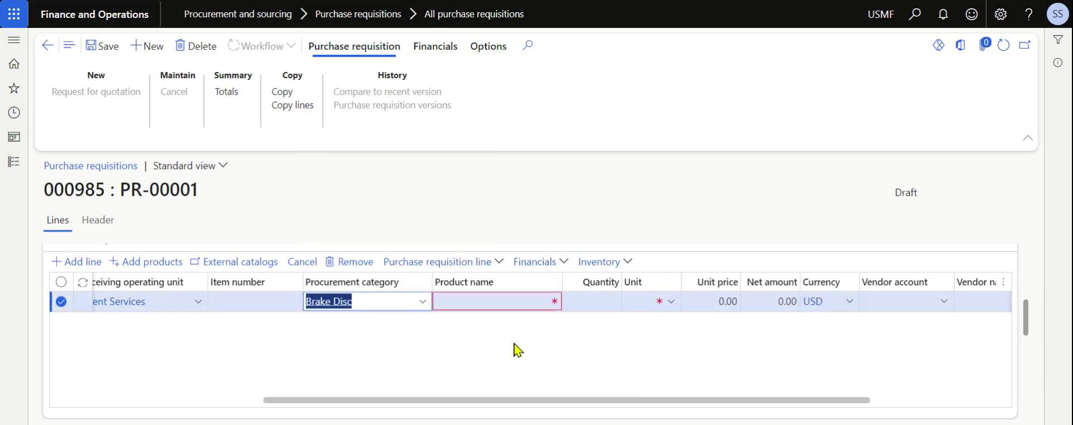
Check the line's vendor lookup shows only the Preferred vendors, then remove the line.
{"action": "left_click", "coordinate": [724, 304]}
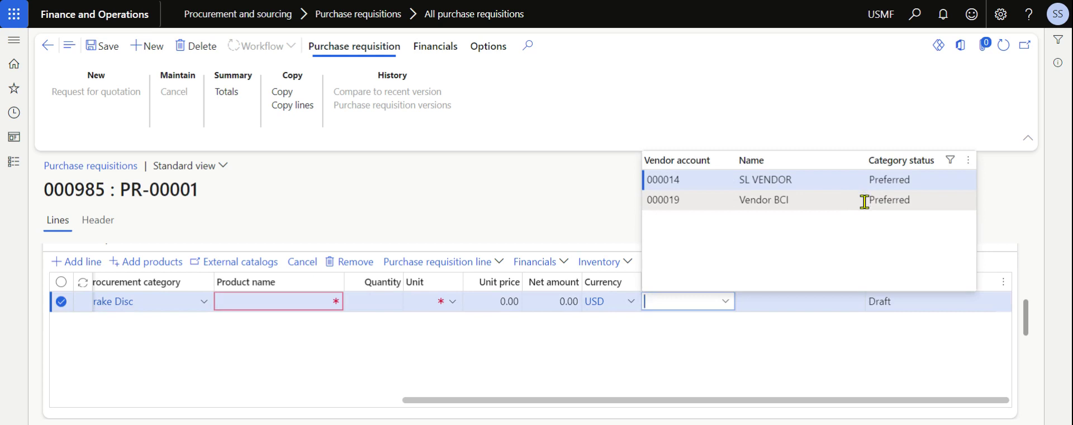
{"action": "left_click", "coordinate": [680, 344]}
{"action": "left_click", "coordinate": [349, 267]}
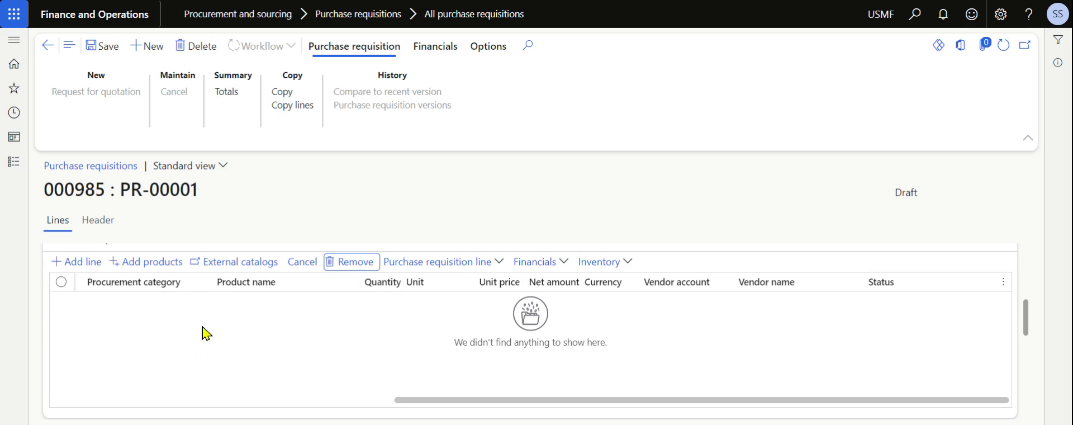
Open the Brake Disc category policy rule in Purchase requisition - 001.
{"action": "left_click", "coordinate": [14, 162]}
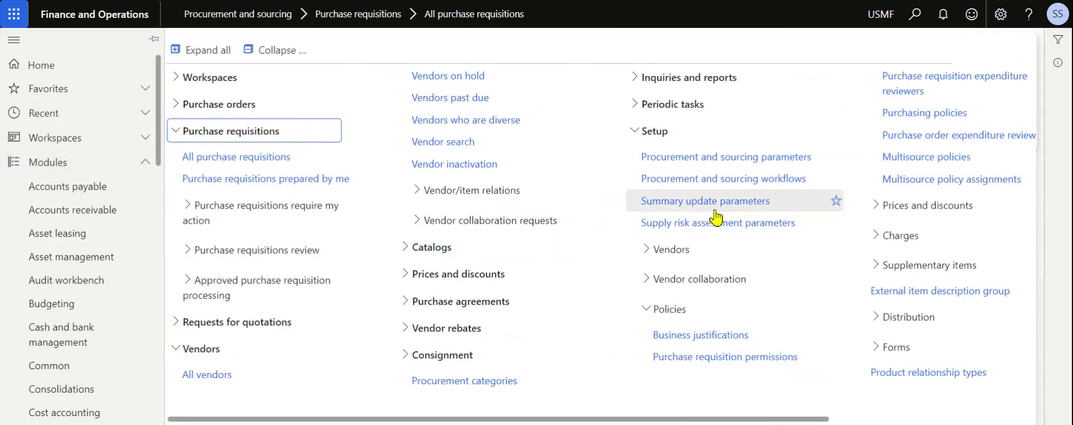
{"action": "scroll", "coordinate": [627, 278], "scroll_direction": "right", "scroll_amount": 5}
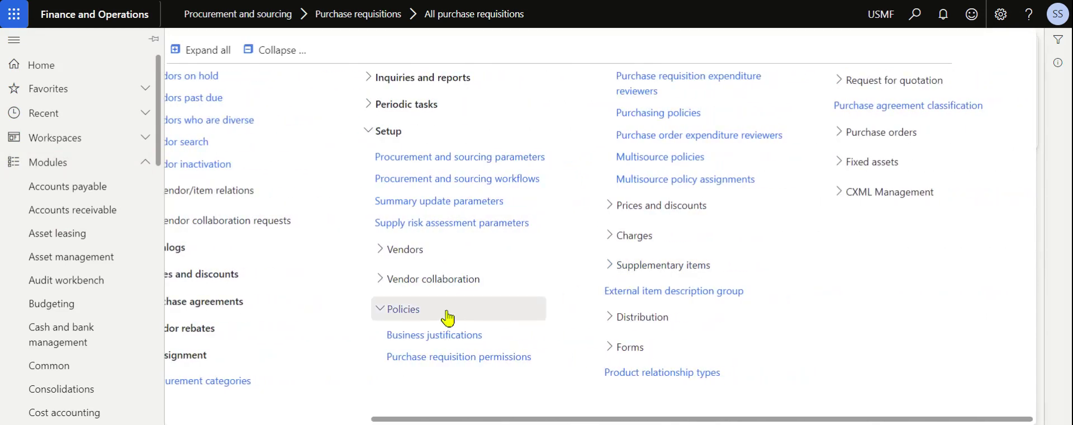
{"action": "left_click", "coordinate": [648, 114]}
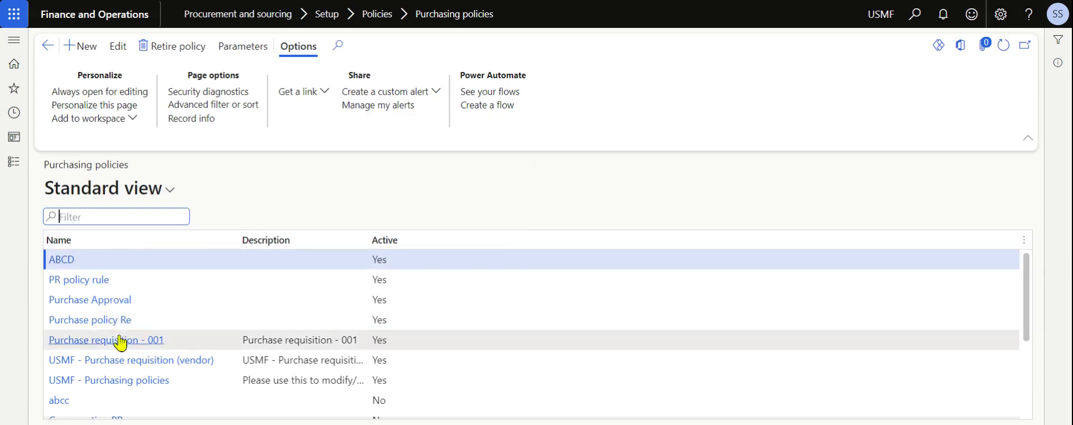
{"action": "left_click", "coordinate": [122, 342]}
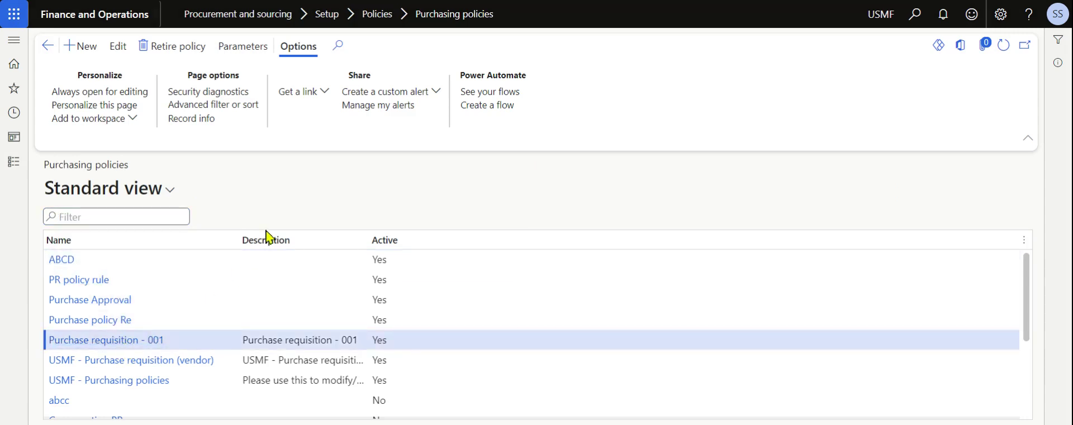
{"action": "scroll", "coordinate": [251, 220], "scroll_direction": "down", "scroll_amount": 10}
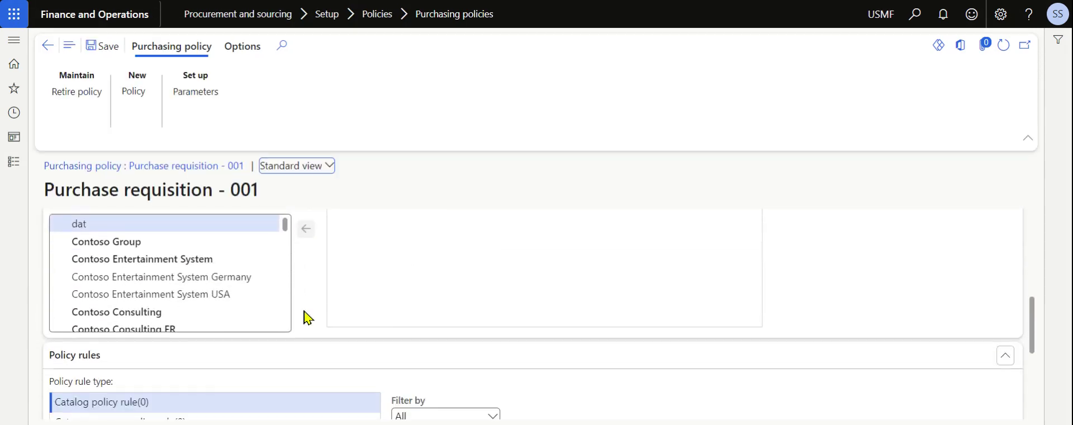
{"action": "scroll", "coordinate": [306, 317], "scroll_direction": "down", "scroll_amount": 3}
{"action": "left_click", "coordinate": [214, 305]}
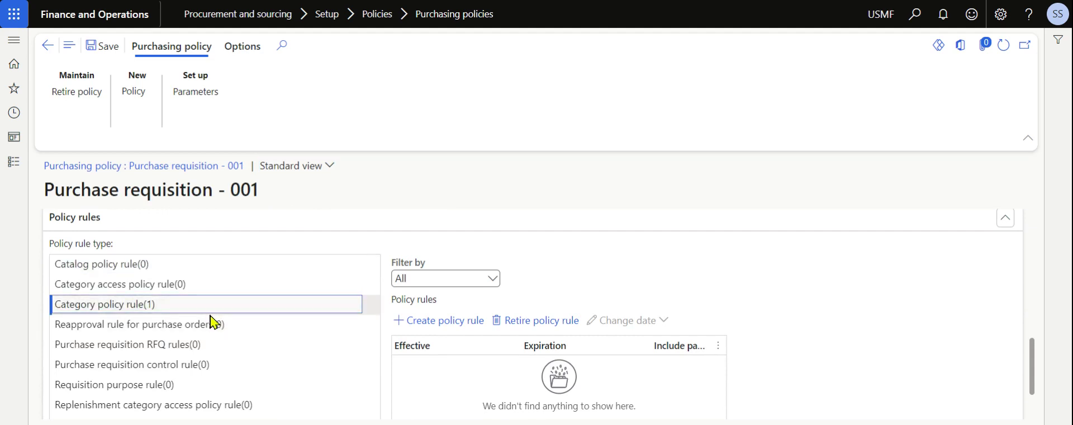
{"action": "left_click", "coordinate": [433, 366]}
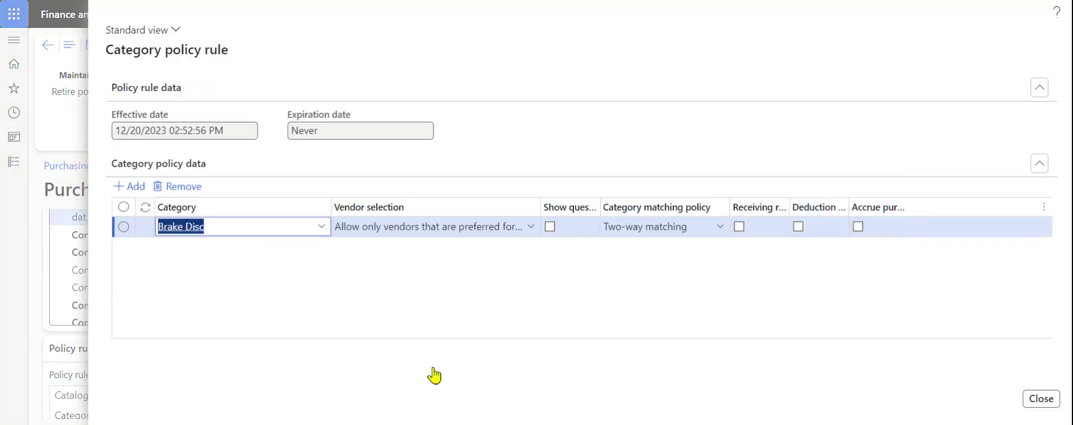
Set Brake Disc vendor selection to preferred or approved vendors, and save the policy.
{"action": "left_click", "coordinate": [529, 227]}
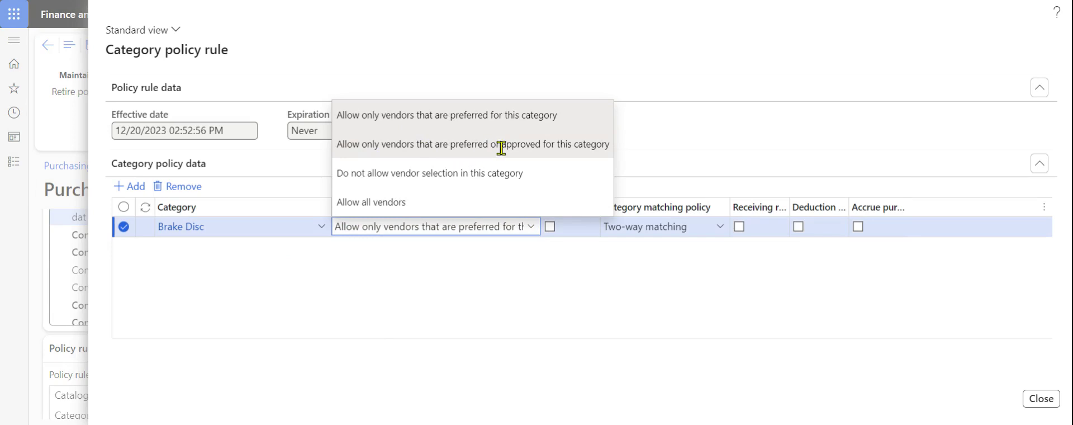
{"action": "left_click", "coordinate": [521, 147]}
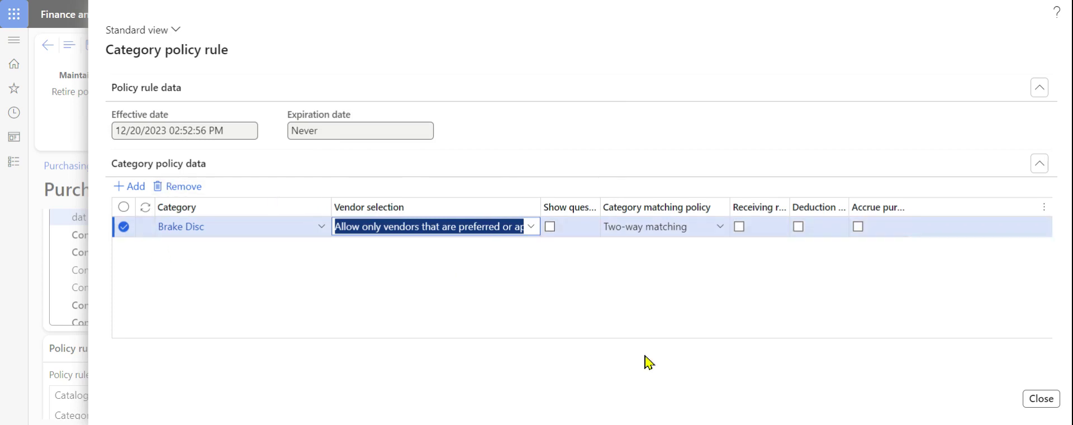
{"action": "left_click", "coordinate": [1041, 398]}
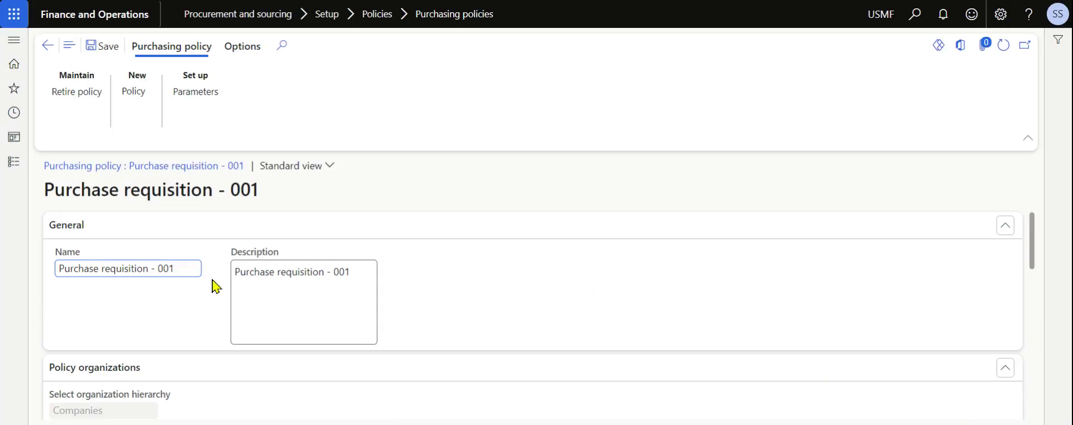
{"action": "scroll", "coordinate": [217, 288], "scroll_direction": "down", "scroll_amount": 2}
{"action": "scroll", "coordinate": [248, 313], "scroll_direction": "down", "scroll_amount": 3}
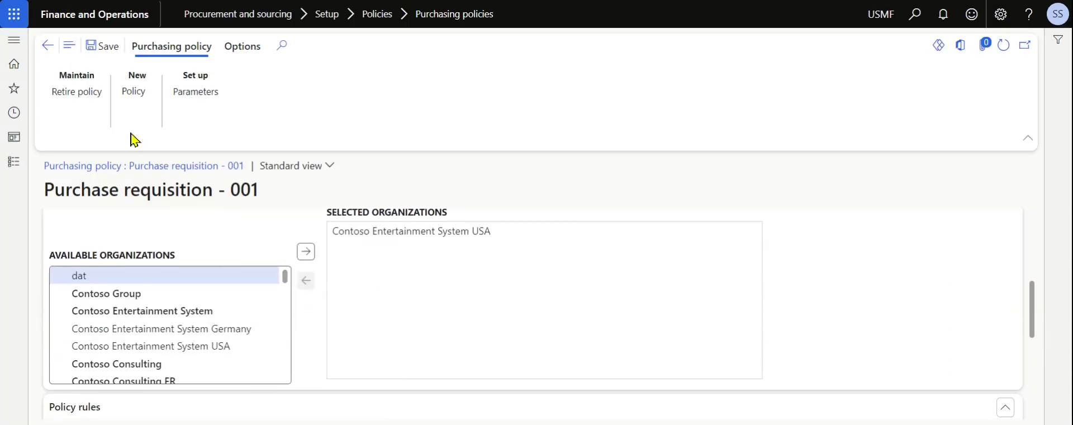
{"action": "left_click", "coordinate": [90, 45]}
{"action": "left_click", "coordinate": [13, 161]}
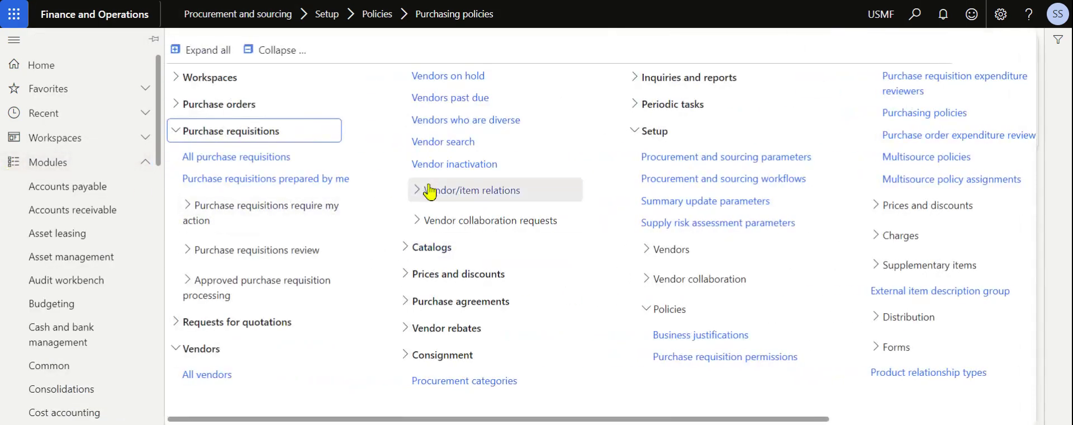
Add a Brake Disc category line to the draft purchase requisition.
{"action": "left_click", "coordinate": [280, 158]}
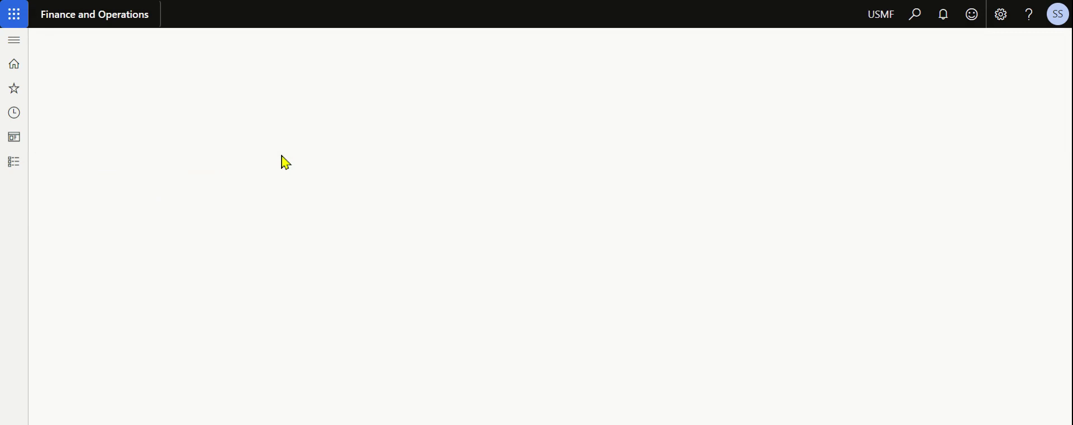
{"action": "left_click", "coordinate": [106, 416]}
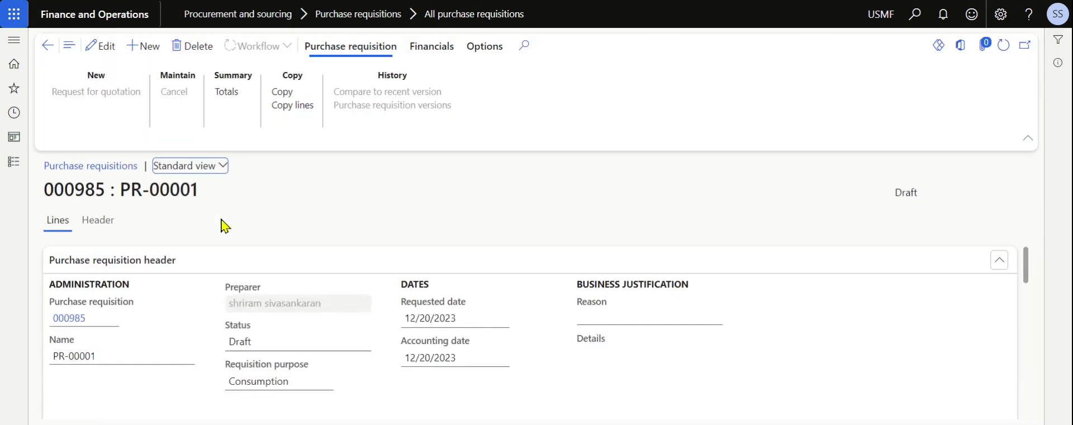
{"action": "scroll", "coordinate": [199, 258], "scroll_direction": "down", "scroll_amount": 3}
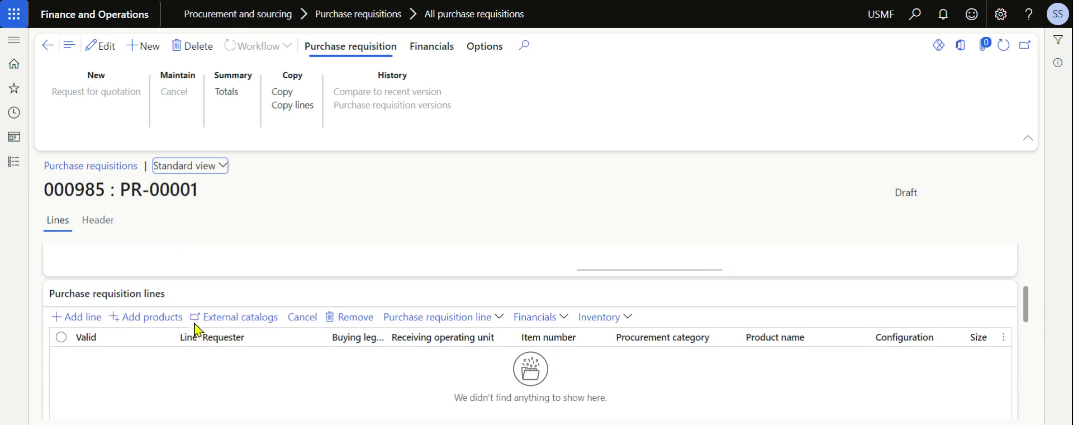
{"action": "left_click", "coordinate": [78, 315]}
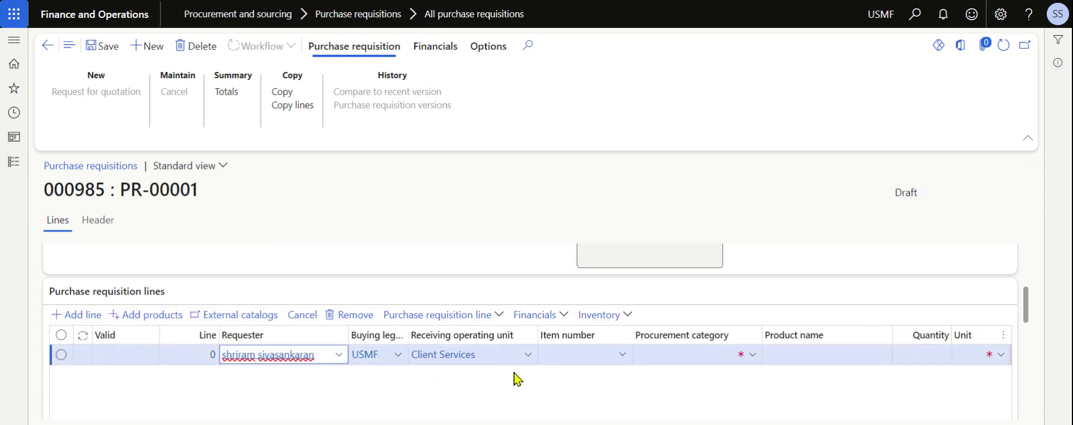
{"action": "scroll", "coordinate": [514, 376], "scroll_direction": "right", "scroll_amount": 3}
{"action": "left_click", "coordinate": [594, 356]}
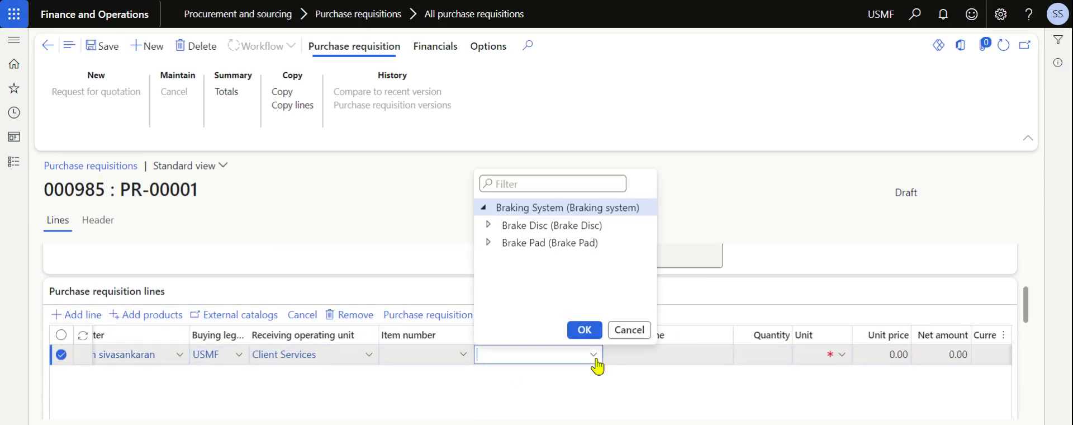
{"action": "left_click", "coordinate": [547, 226]}
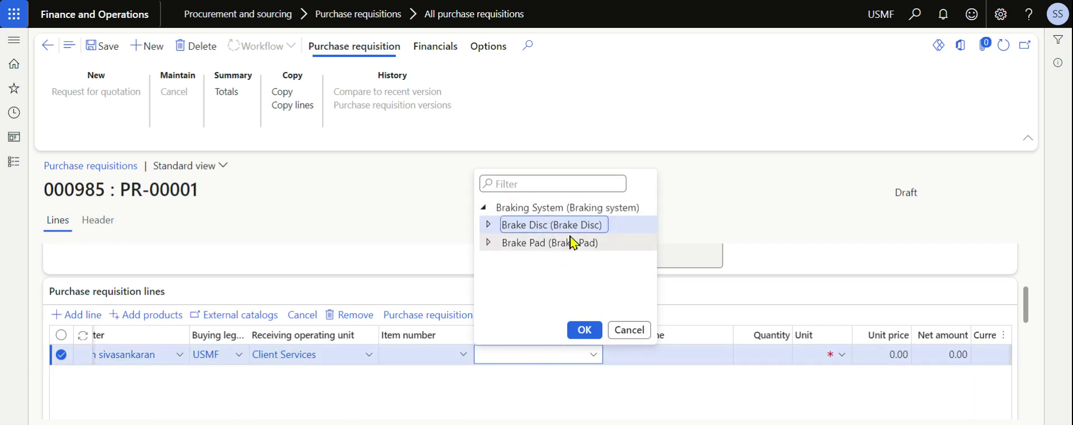
{"action": "left_click", "coordinate": [584, 330]}
Review the vendor lookup listing SL VENDOR, Vendor BCI and Vendor A without choosing one.
{"action": "scroll", "coordinate": [594, 385], "scroll_direction": "right", "scroll_amount": 3}
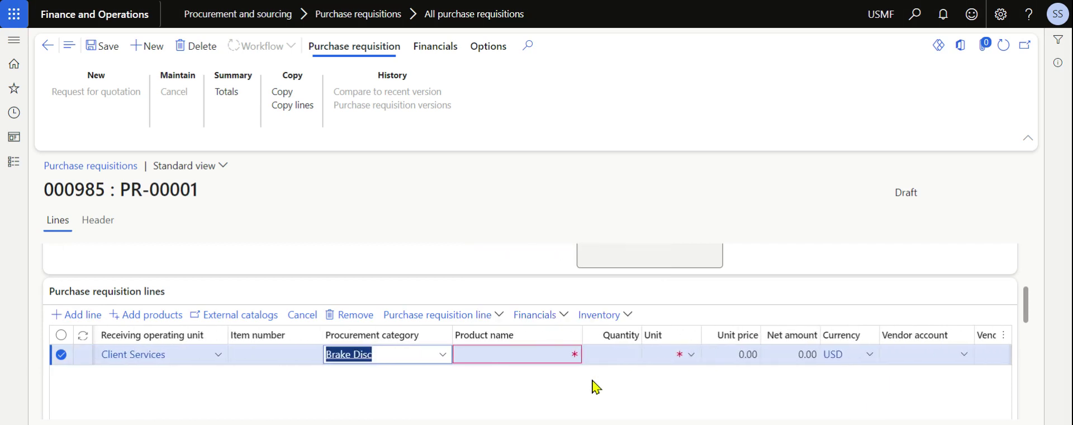
{"action": "scroll", "coordinate": [635, 376], "scroll_direction": "right", "scroll_amount": 4}
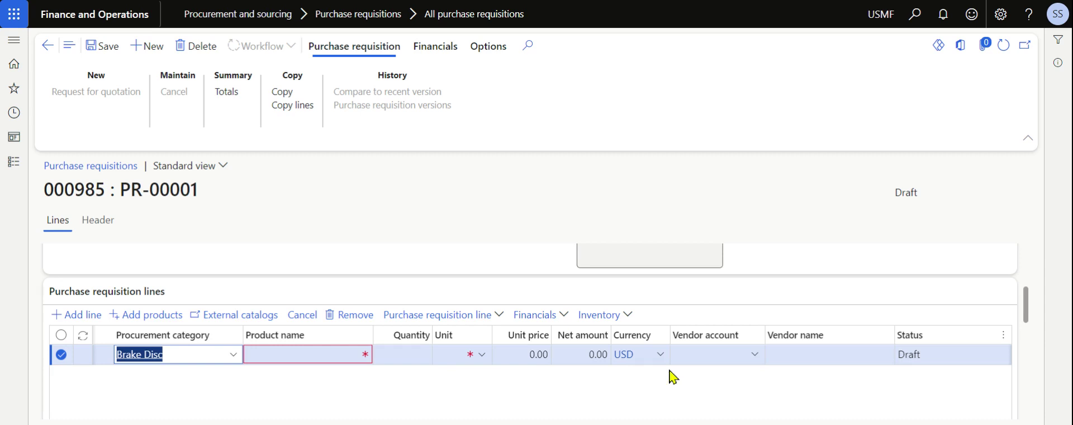
{"action": "left_click", "coordinate": [755, 358]}
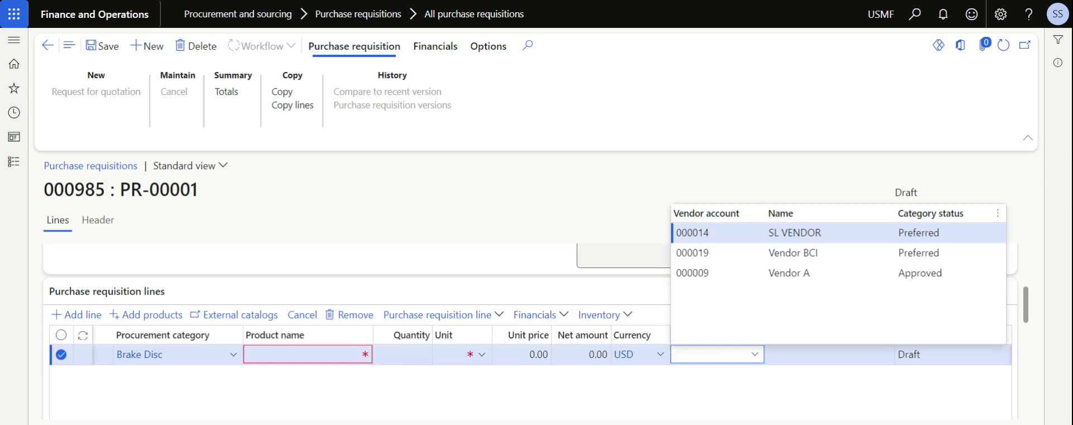
{"action": "left_click", "coordinate": [755, 386]}
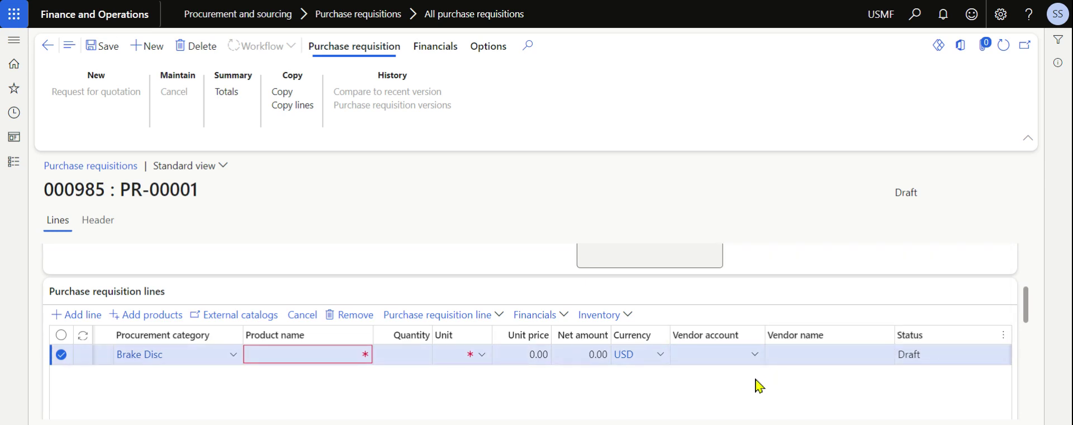